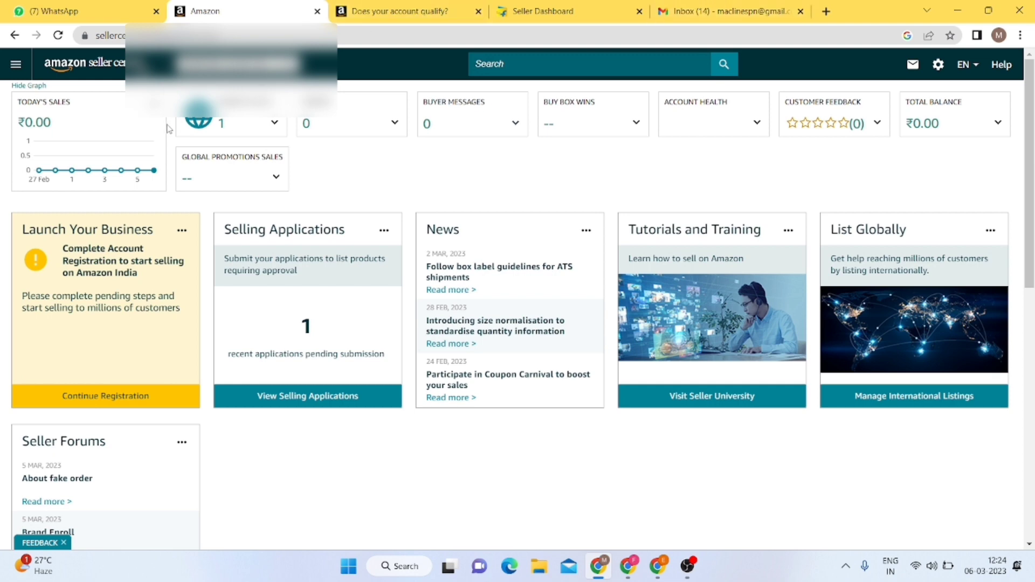
Open the add-products page from the catalogue and start adding a product not sold on Amazon
click(20, 61)
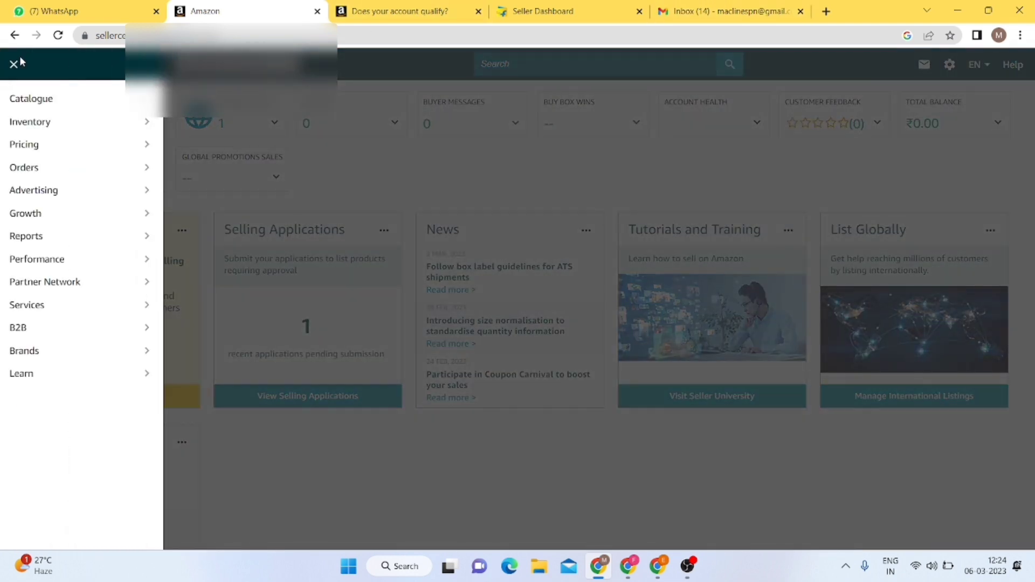
mouse_move(31, 98)
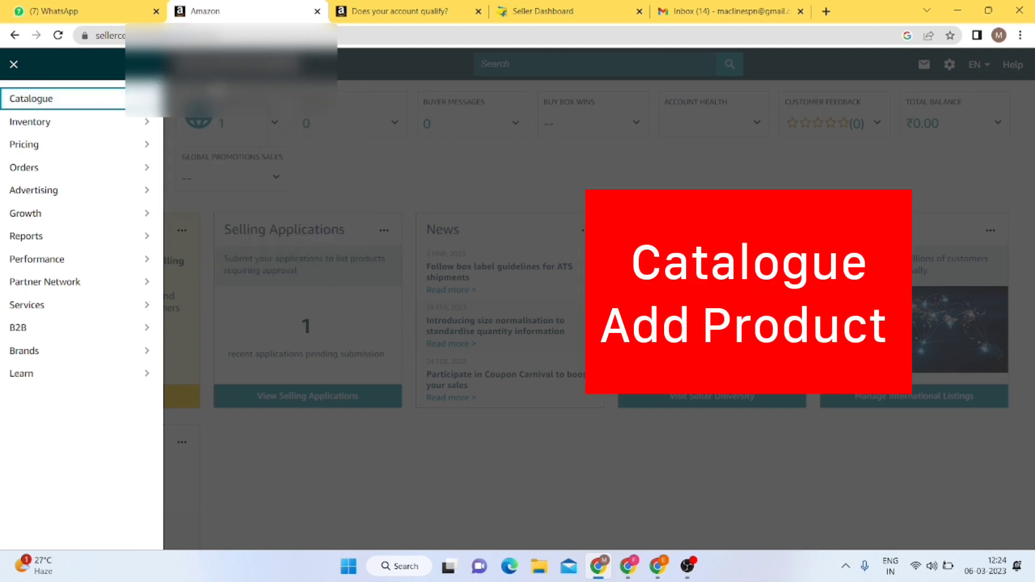
click(199, 100)
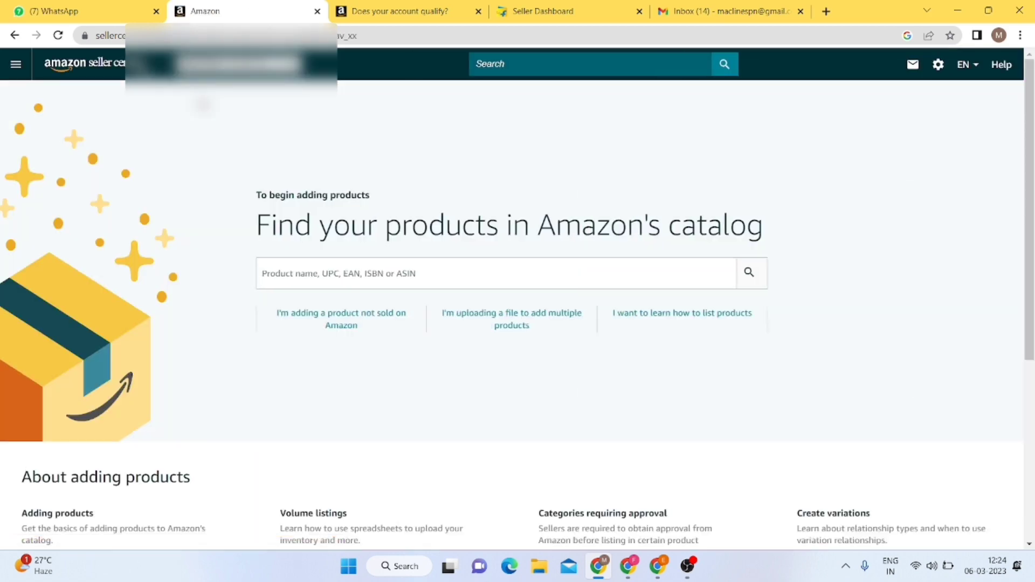
click(290, 290)
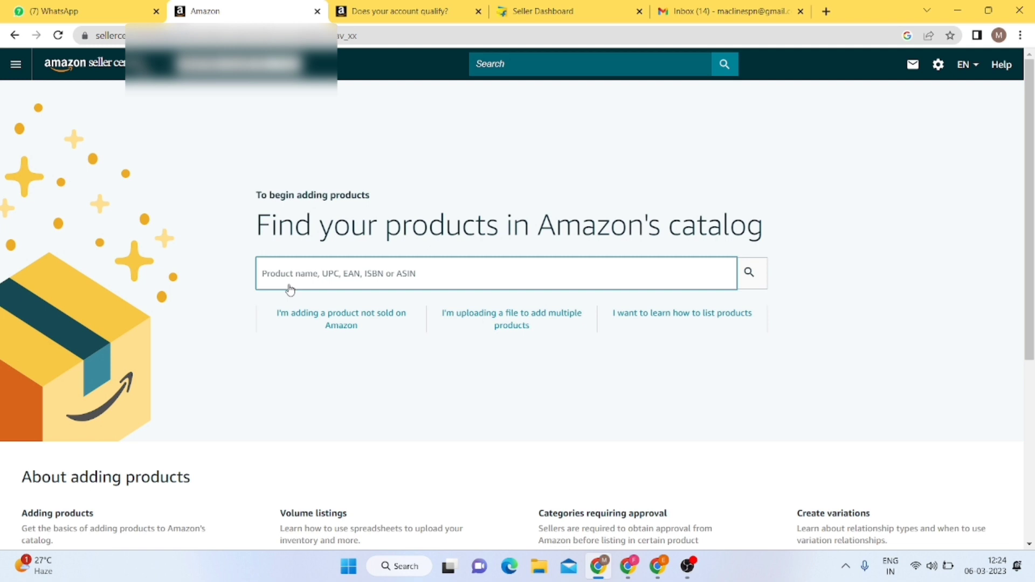
click(326, 317)
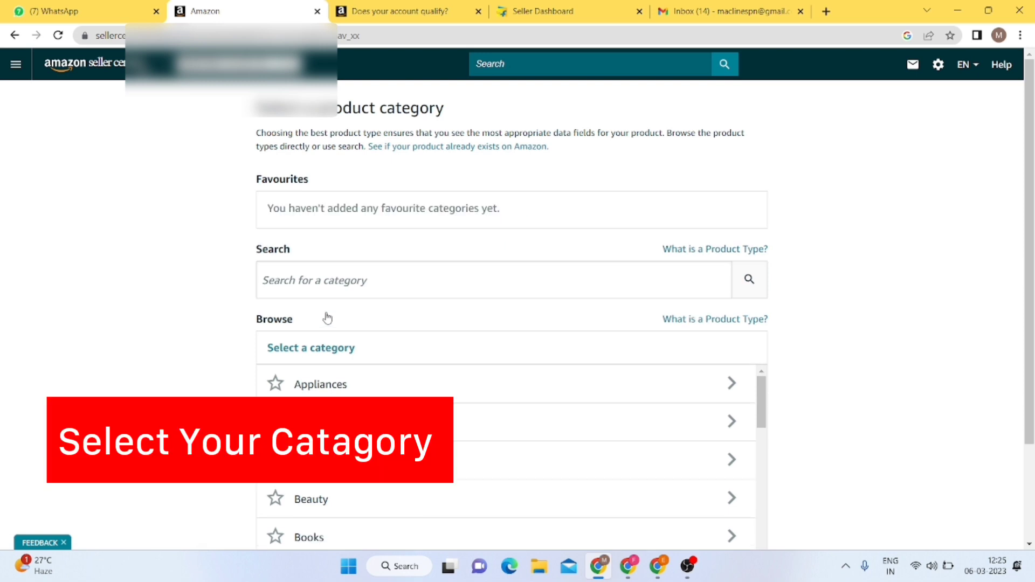
Search the product categories for "oil" and open the approval information for the Olive edible oil category
click(351, 289)
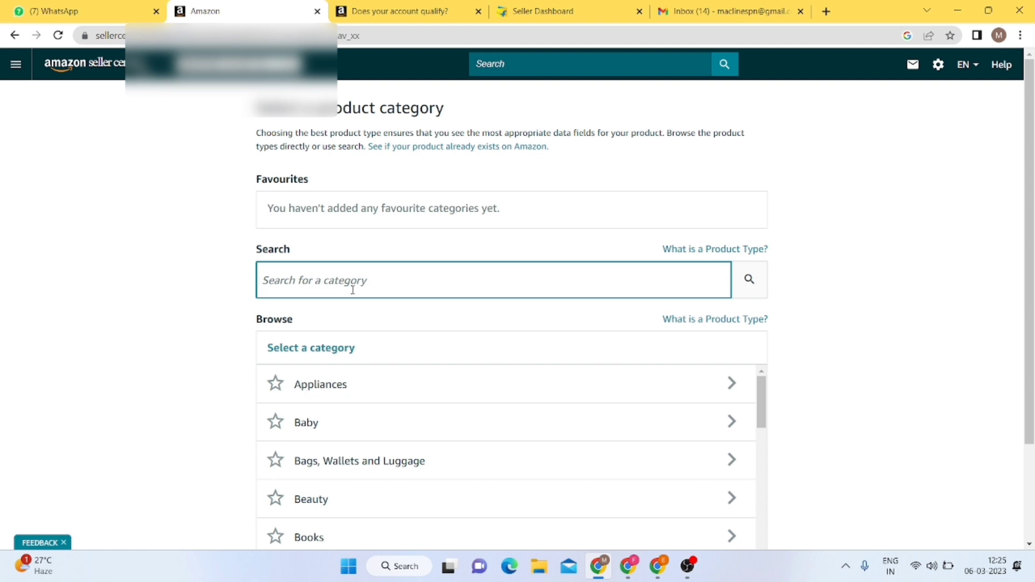
text(oil)
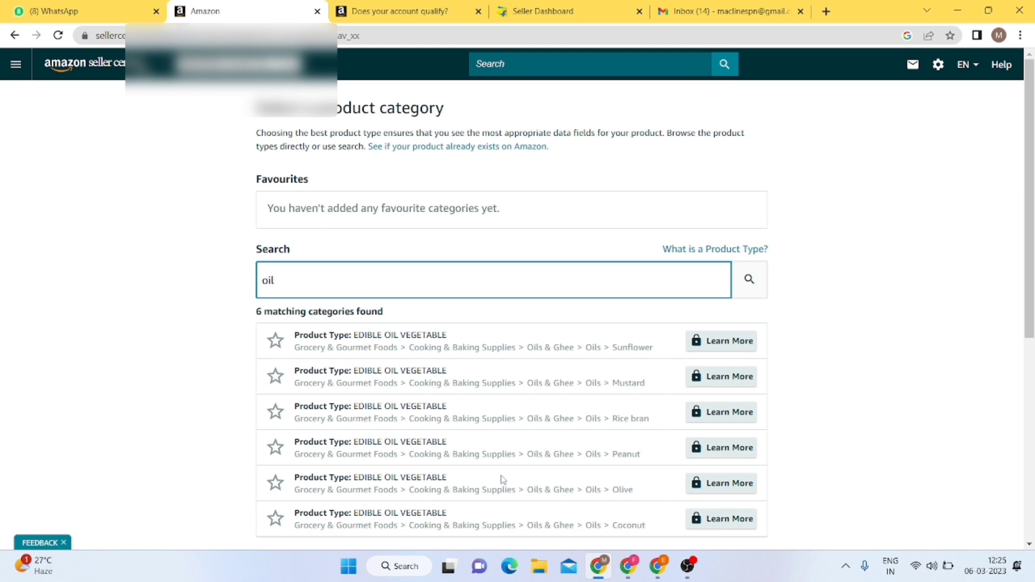
scroll(502, 479, down, 2)
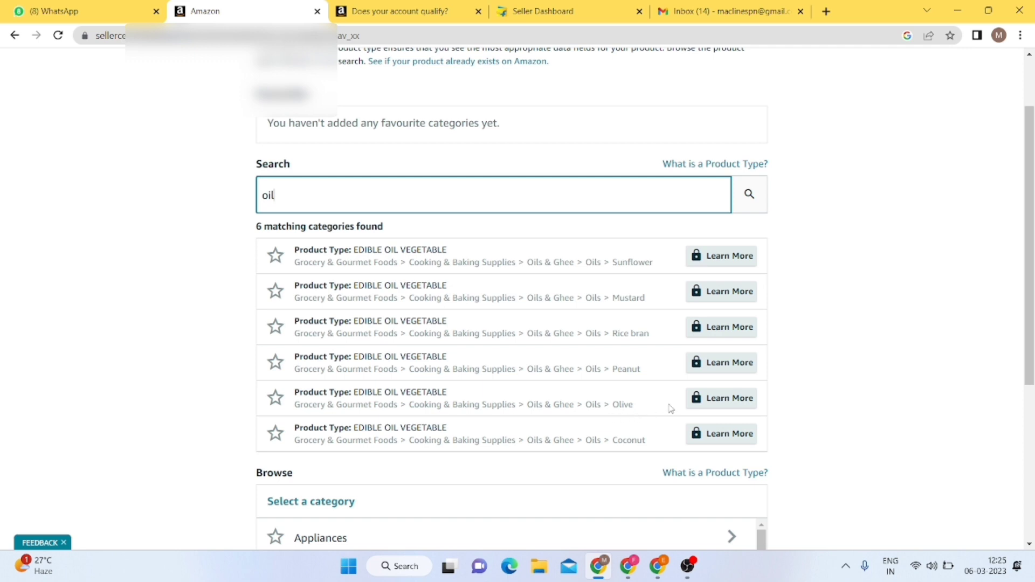
click(716, 402)
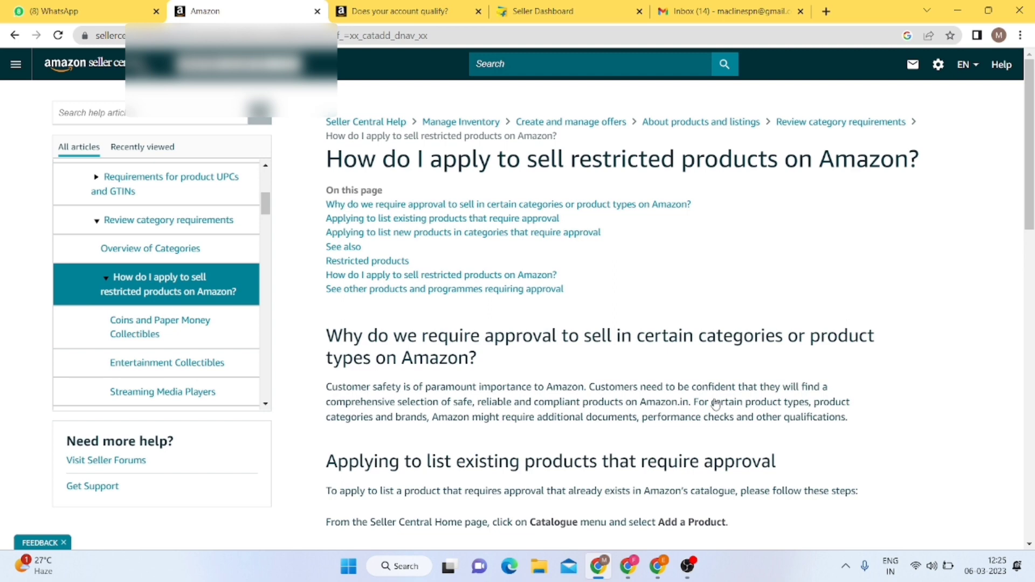
Request approval for the Grocery & Gourmet Food category from the restricted products help article
scroll(824, 383, down, 5)
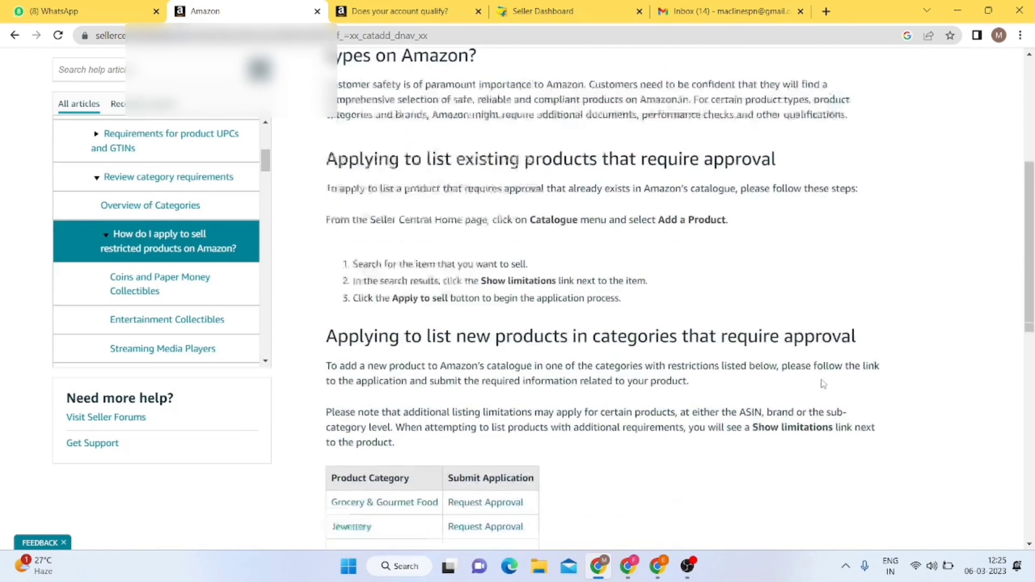
scroll(824, 383, down, 3)
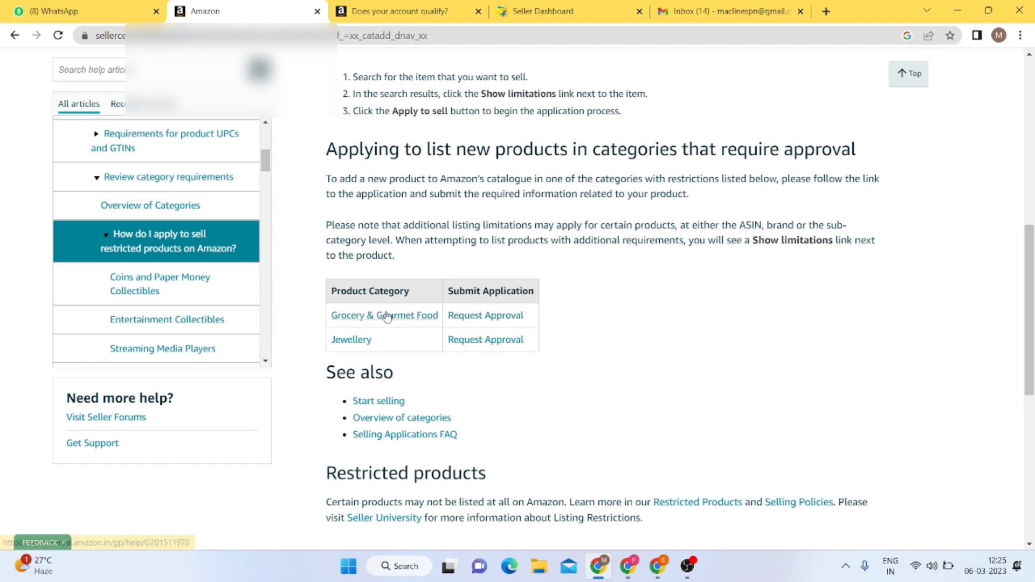
click(469, 317)
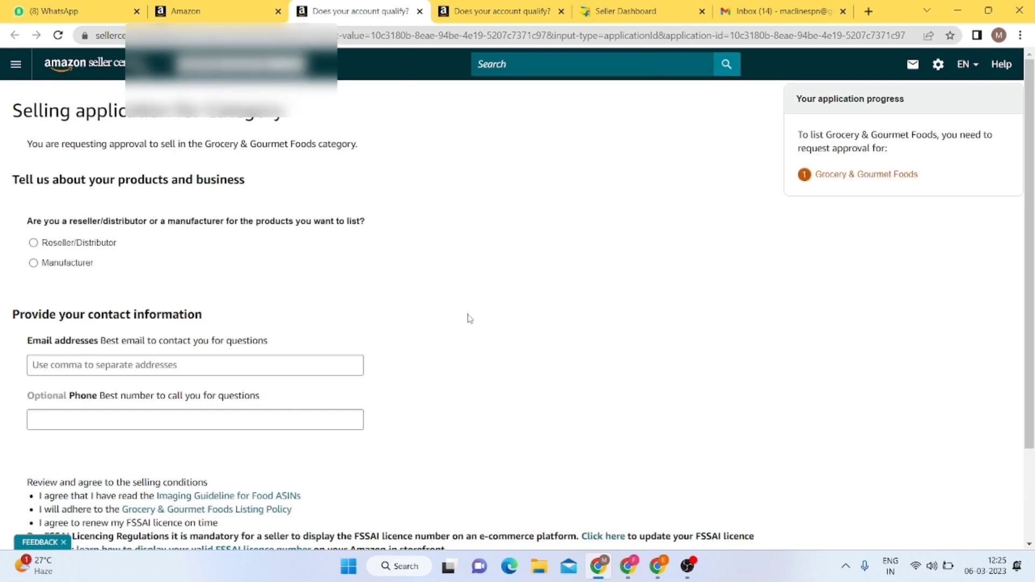
Review the Grocery & Gourmet Foods selling application and declare the business as Reseller/Distributor
scroll(469, 318, down, 2)
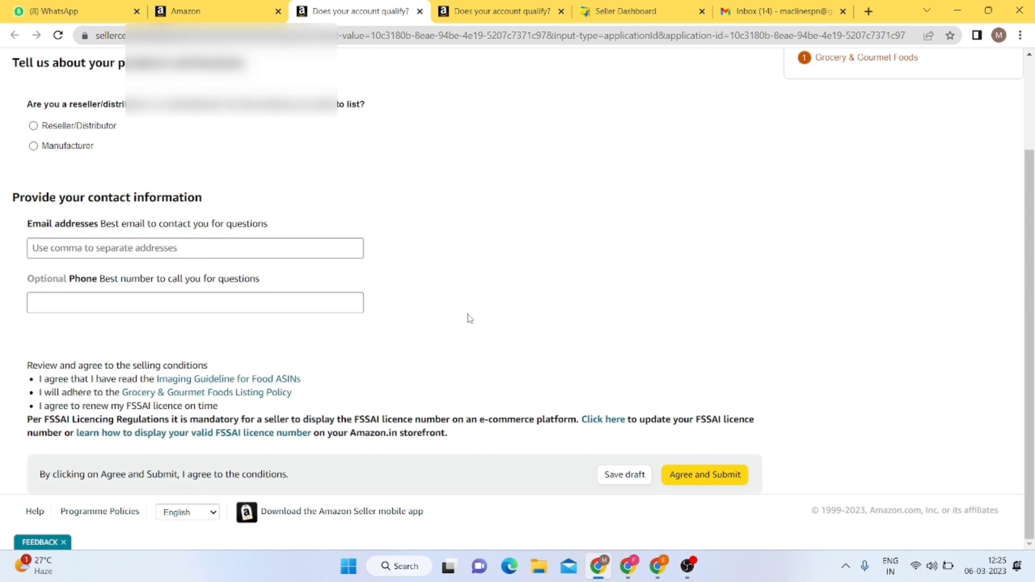
scroll(468, 318, up, 2)
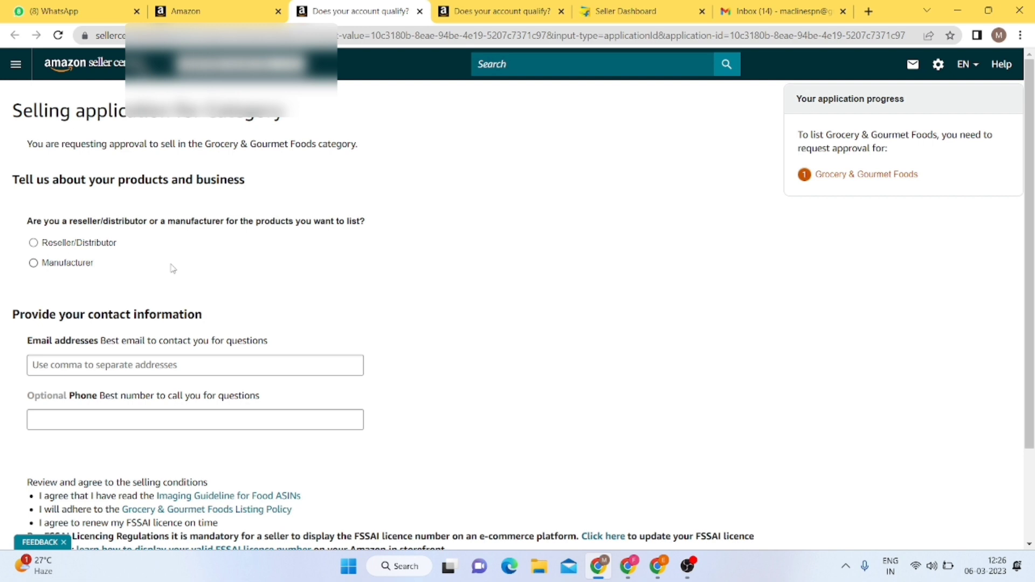
click(33, 243)
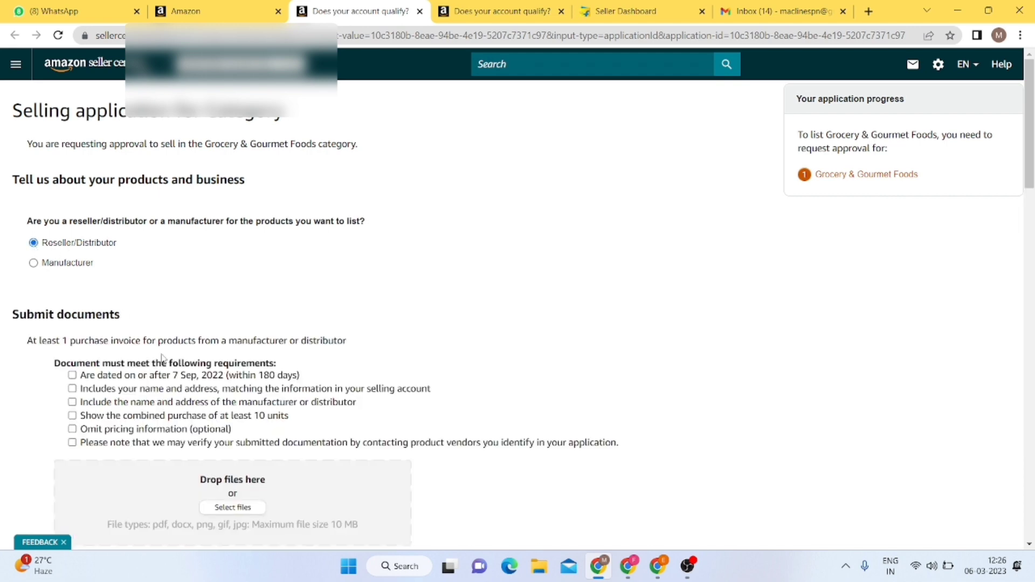
Mark all six purchase invoice requirements as met, including the optional pricing omission and the vendor verification note
scroll(163, 358, down, 2)
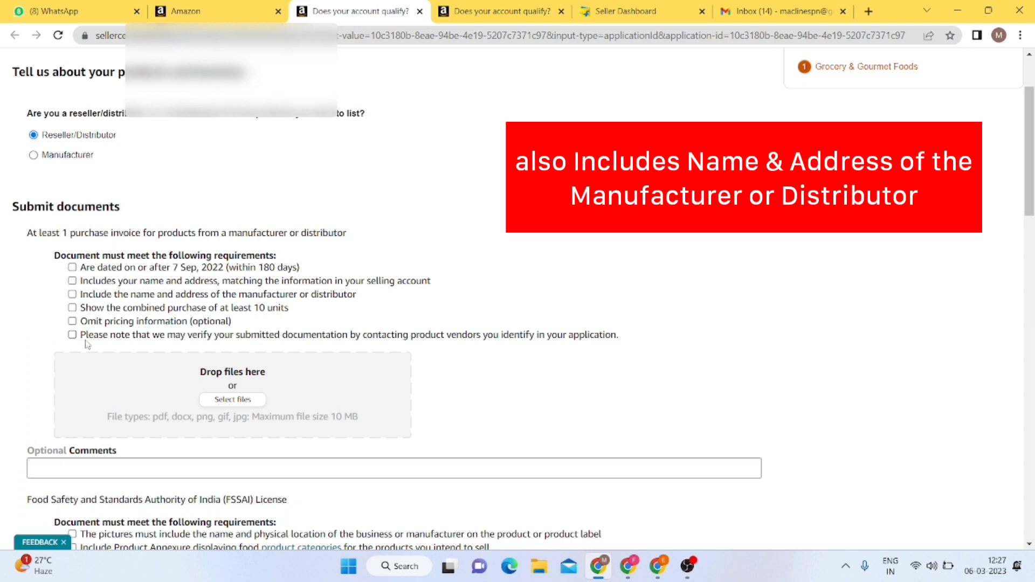
click(72, 267)
click(72, 281)
click(73, 294)
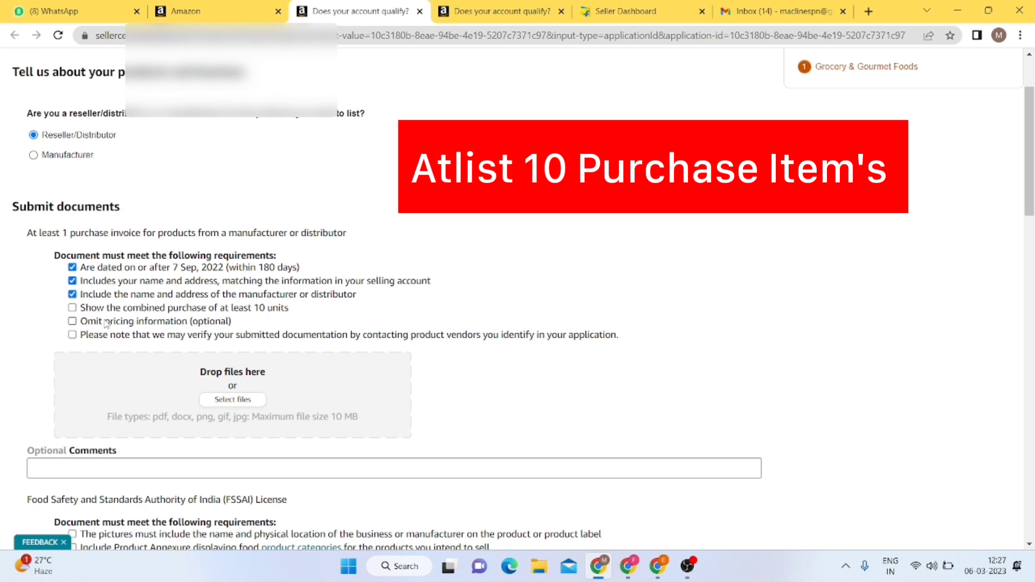
click(72, 307)
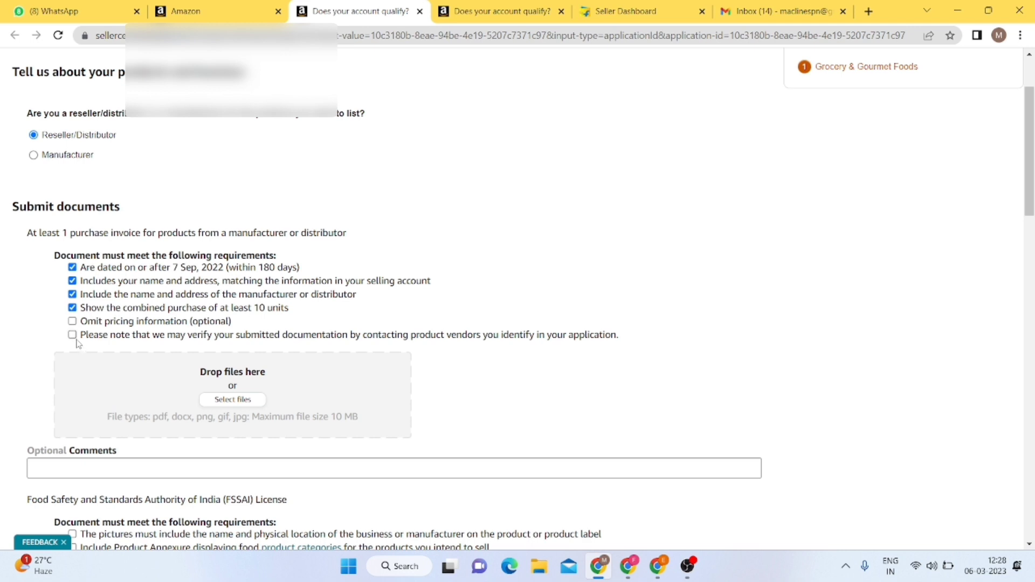
click(73, 335)
click(73, 321)
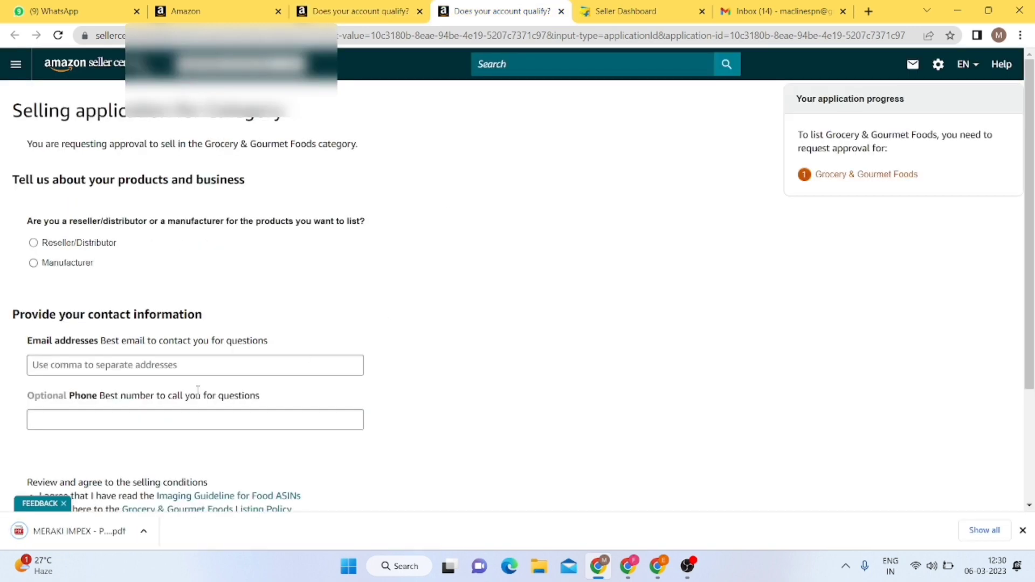
Return to the partly completed selling application and close the duplicate blank application
scroll(128, 367, down, 2)
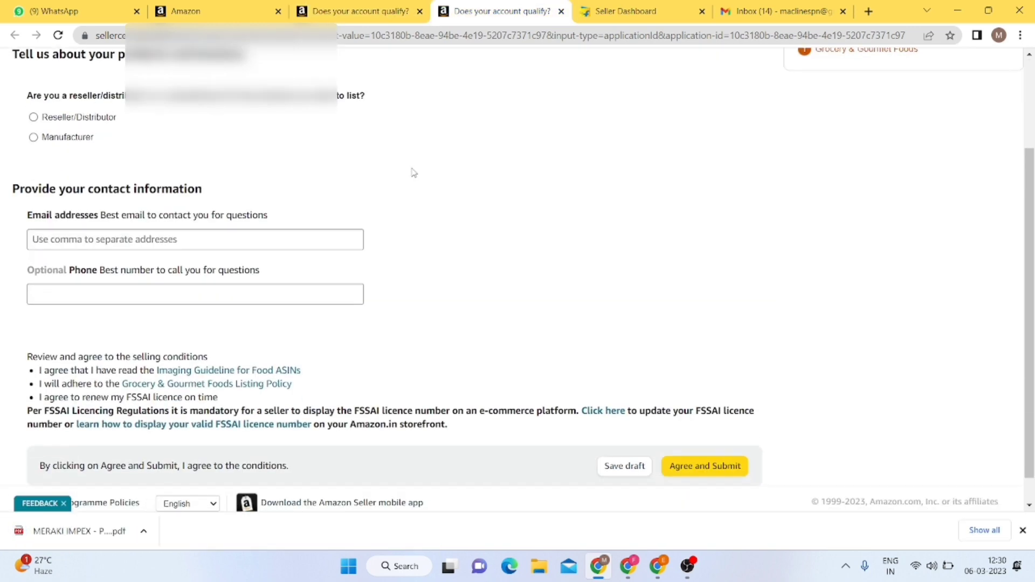
click(378, 12)
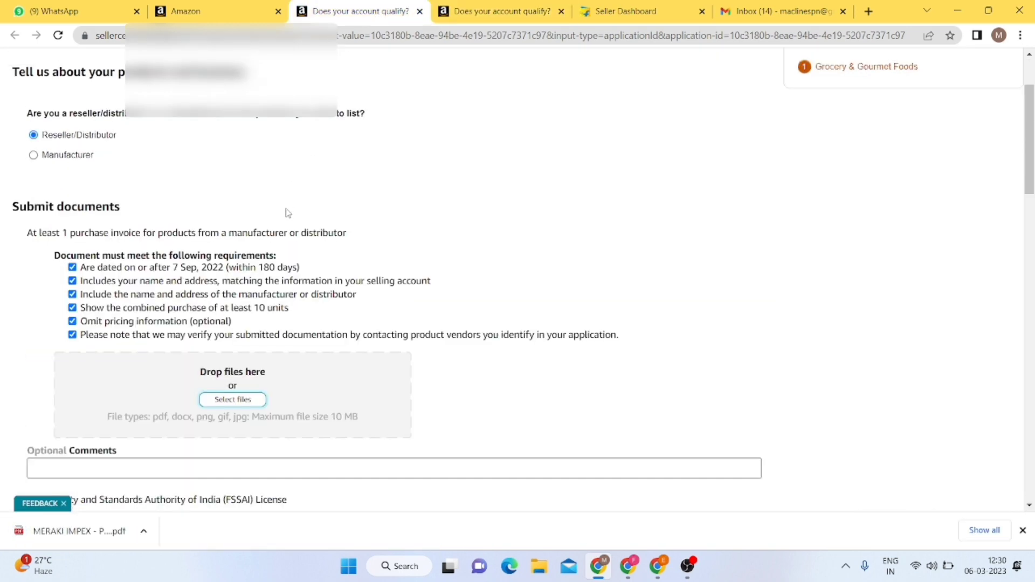
click(561, 11)
Upload "MERAKI IMPEX - PI DTD 03.02.23 (2).pdf" as the purchase invoice
click(225, 401)
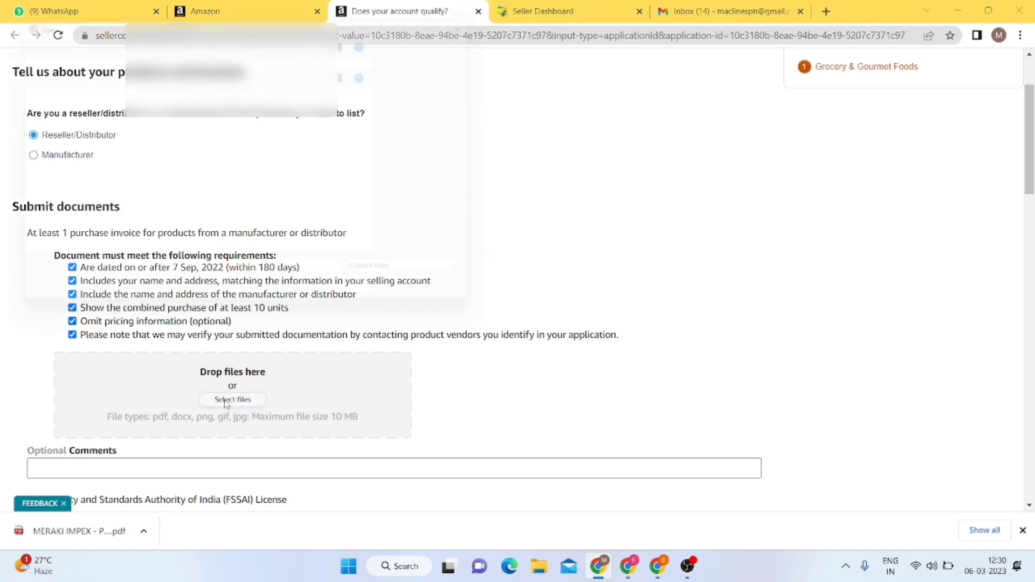
click(229, 124)
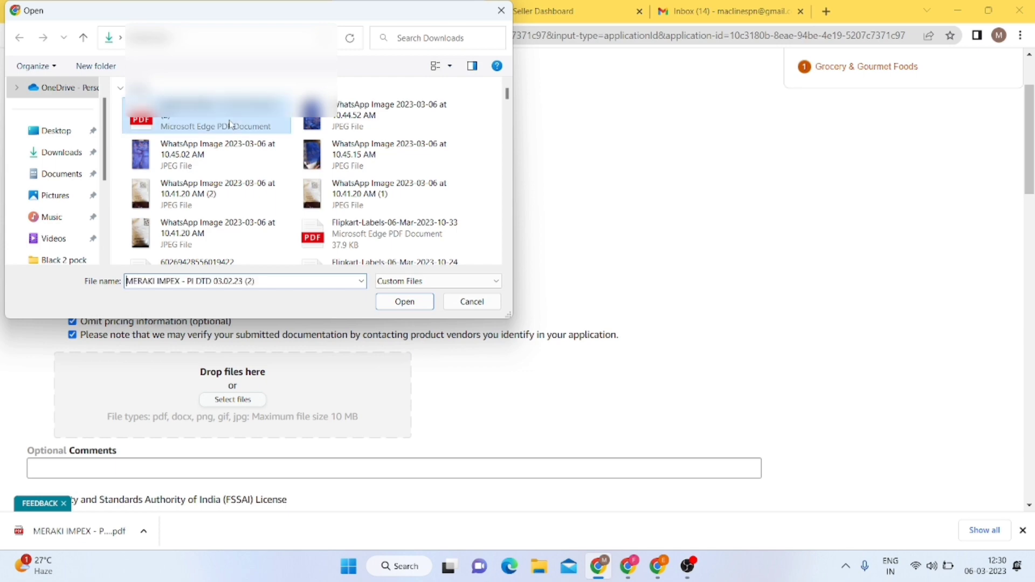
double_click(230, 124)
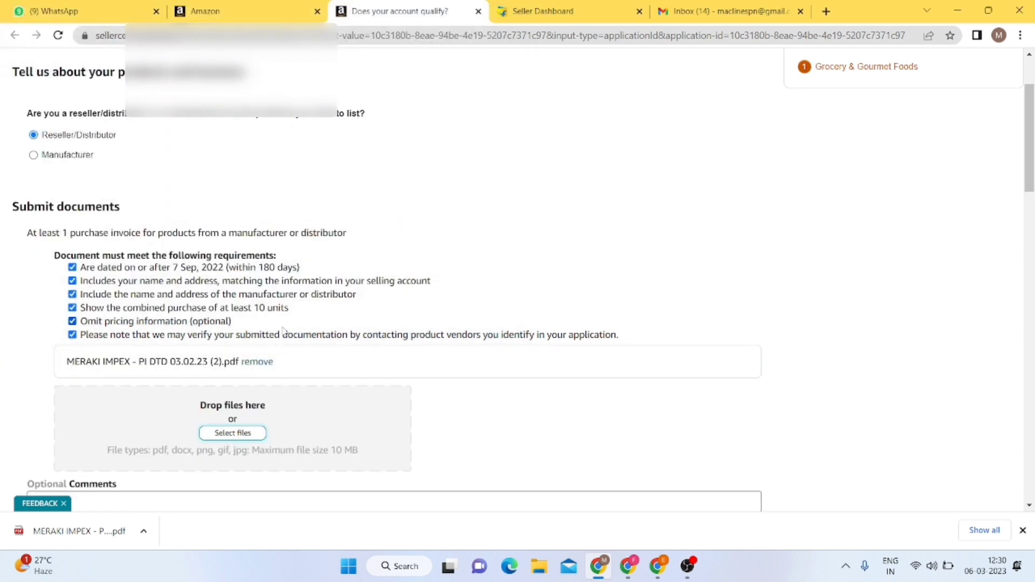
Examine the food categorization codes in the product categories document linked under the FSSAI licence requirements, then return to the application
scroll(282, 330, down, 2)
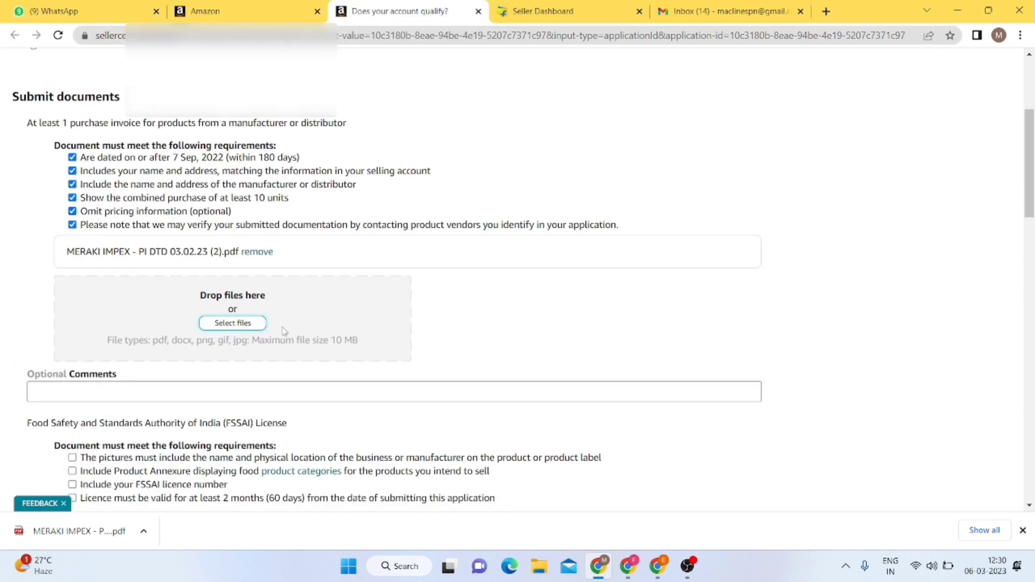
scroll(284, 331, down, 3)
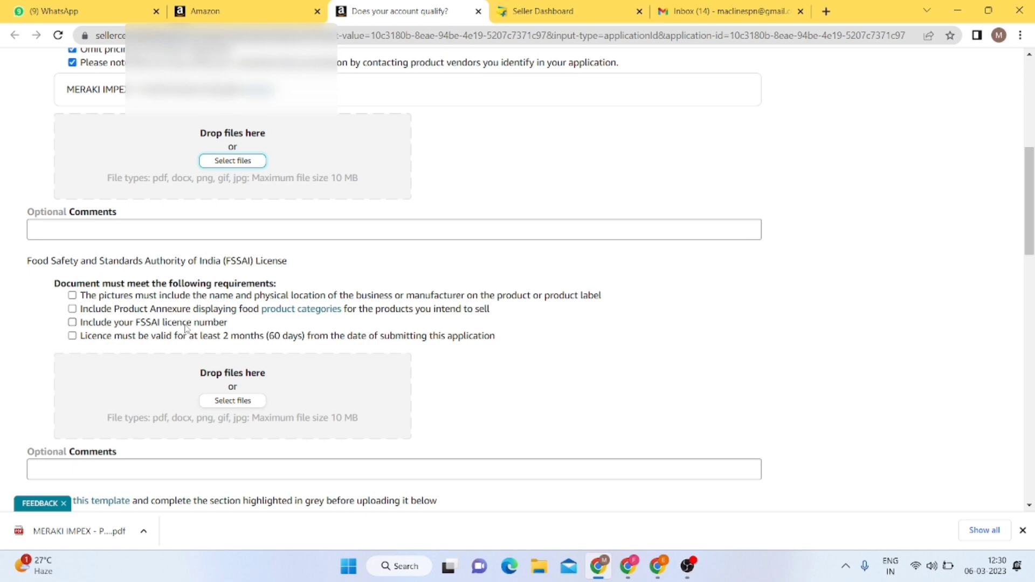
click(306, 309)
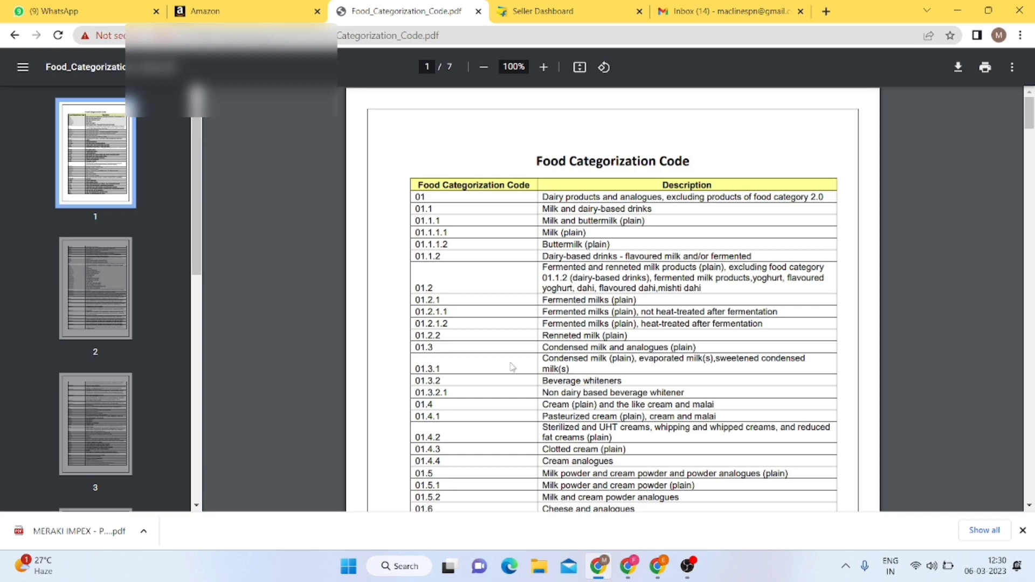
scroll(512, 366, down, 3)
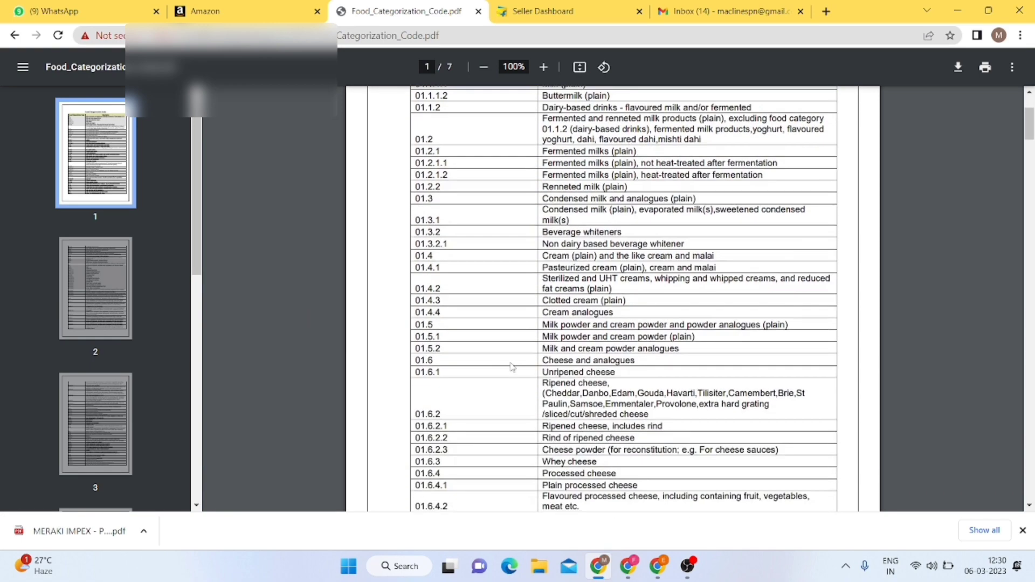
scroll(512, 366, down, 3)
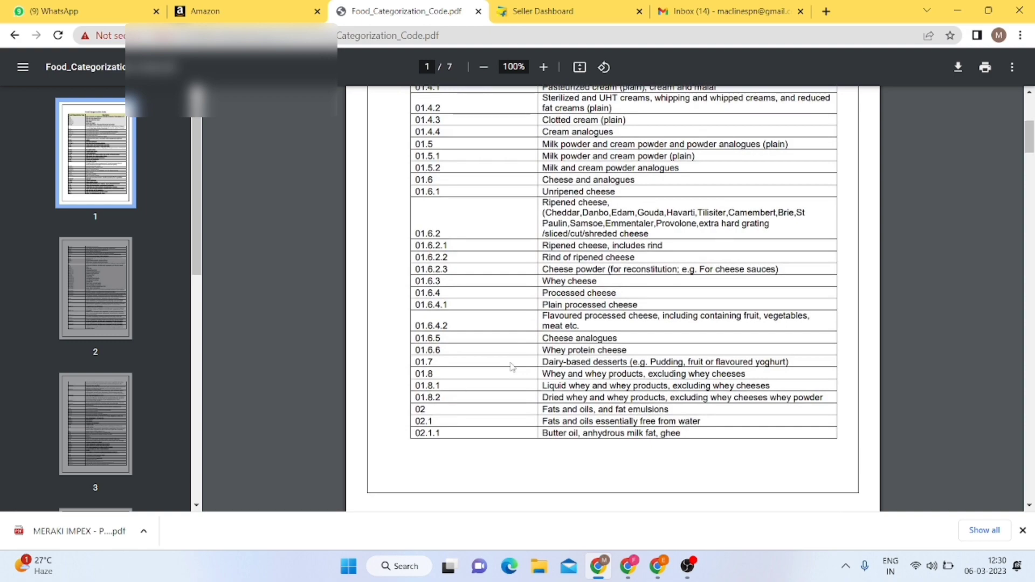
scroll(512, 367, up, 5)
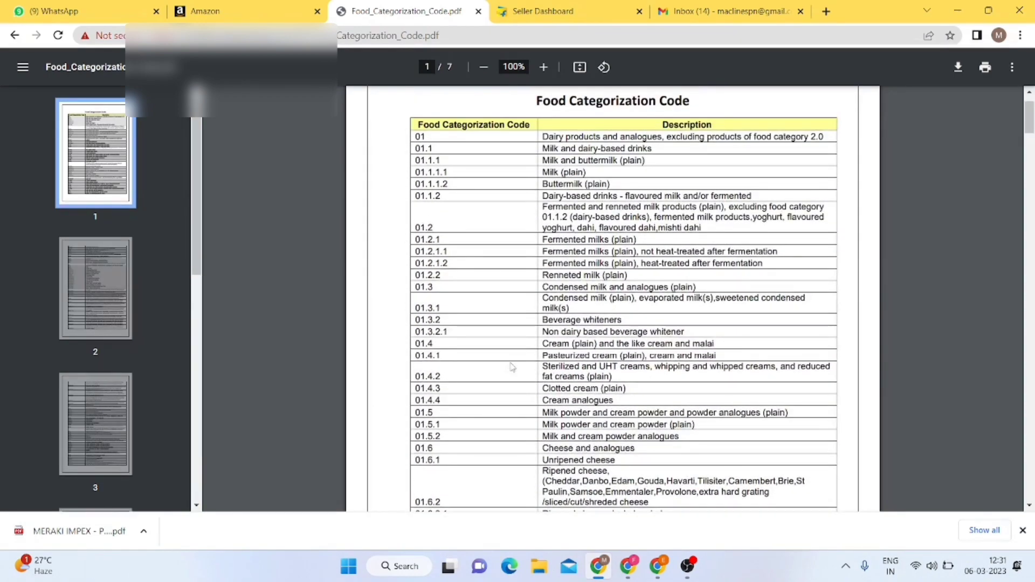
click(262, 11)
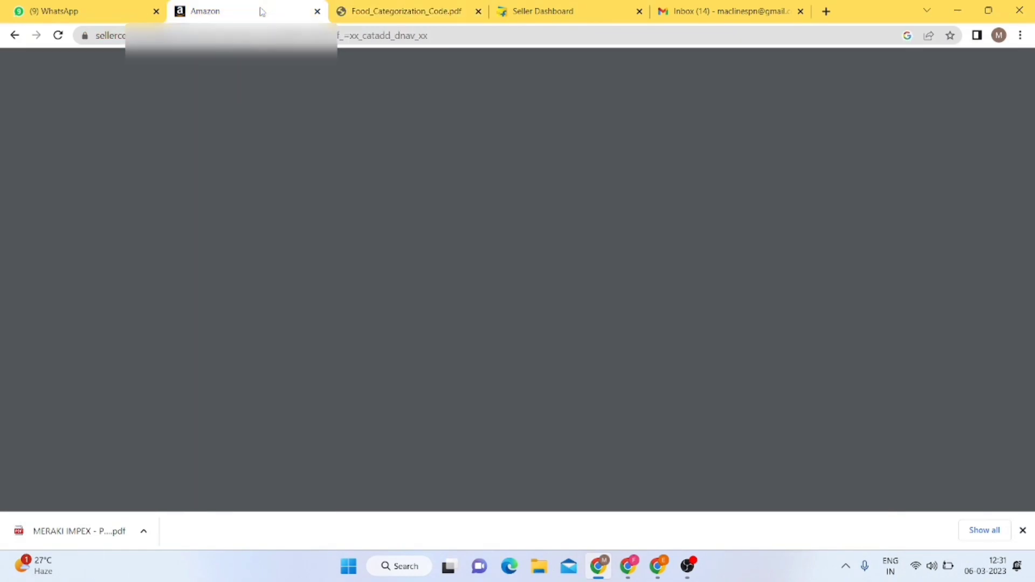
click(407, 11)
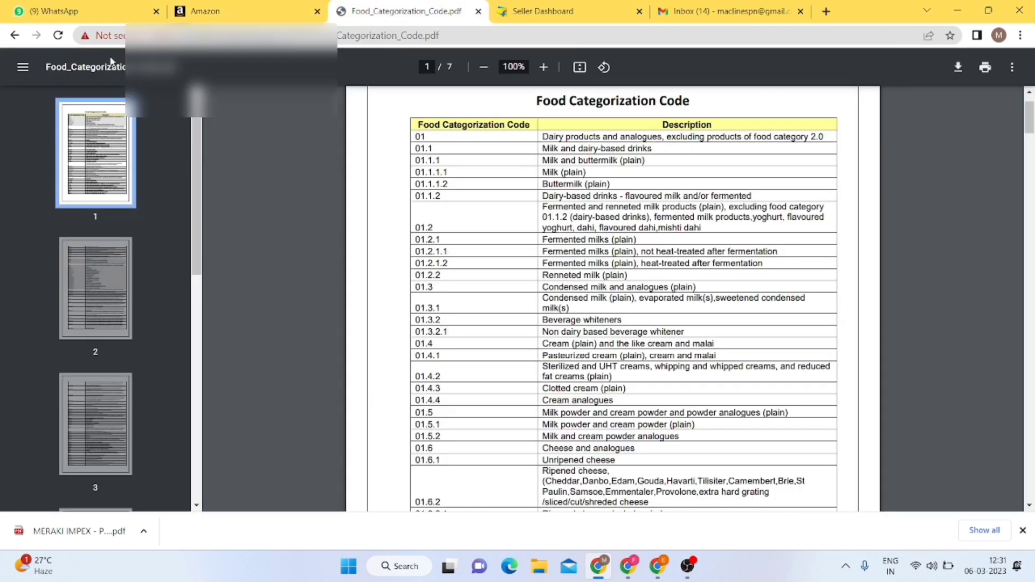
click(15, 39)
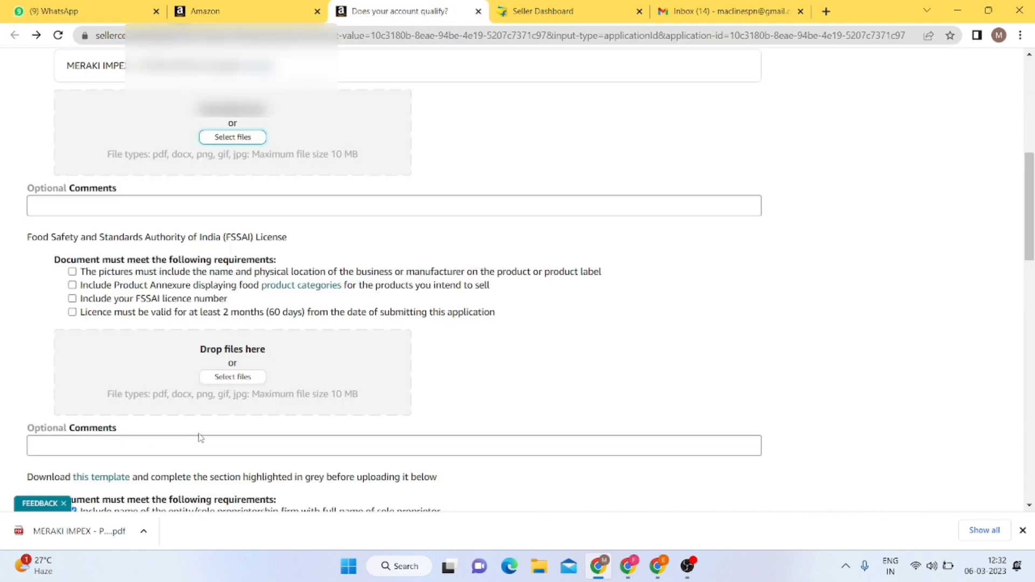
Upload "FSSAI- Gzb (3).pdf" as the FSSAI licence document
click(238, 378)
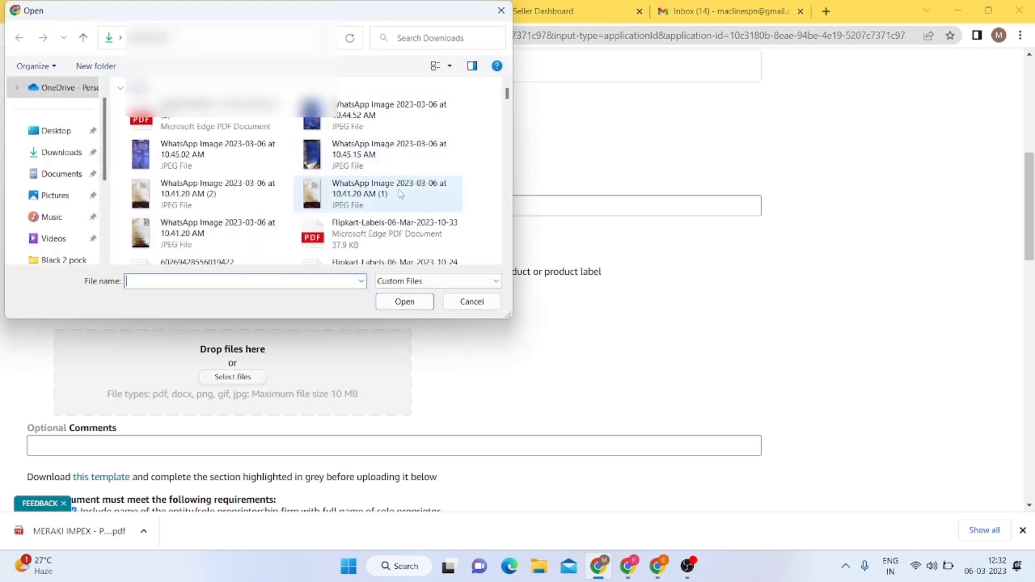
scroll(398, 203, down, 3)
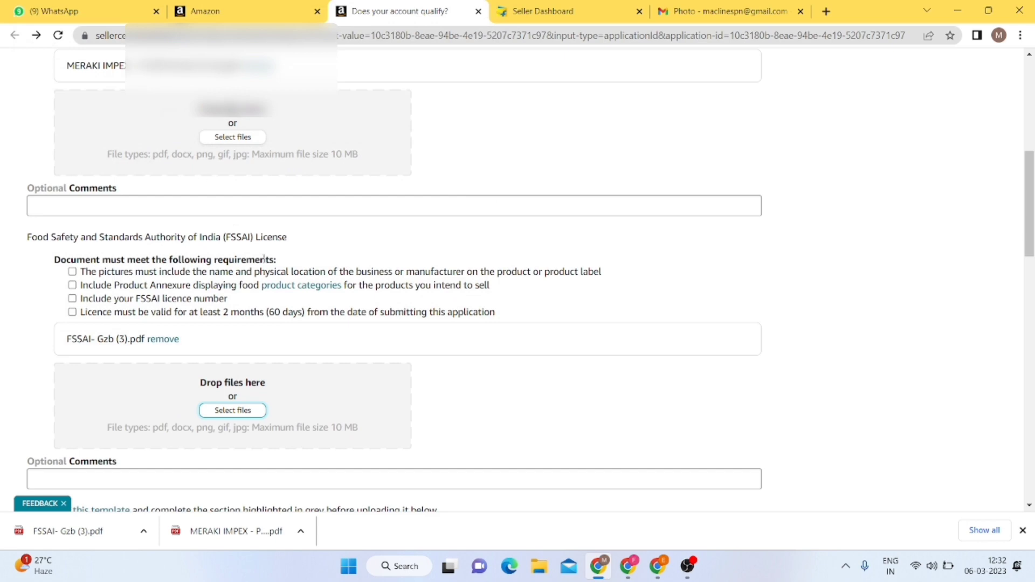
Open the FSSAI seller declaration template linked in the application and examine which highlighted fields must be completed on both pages
scroll(331, 337, down, 4)
scroll(334, 337, down, 1)
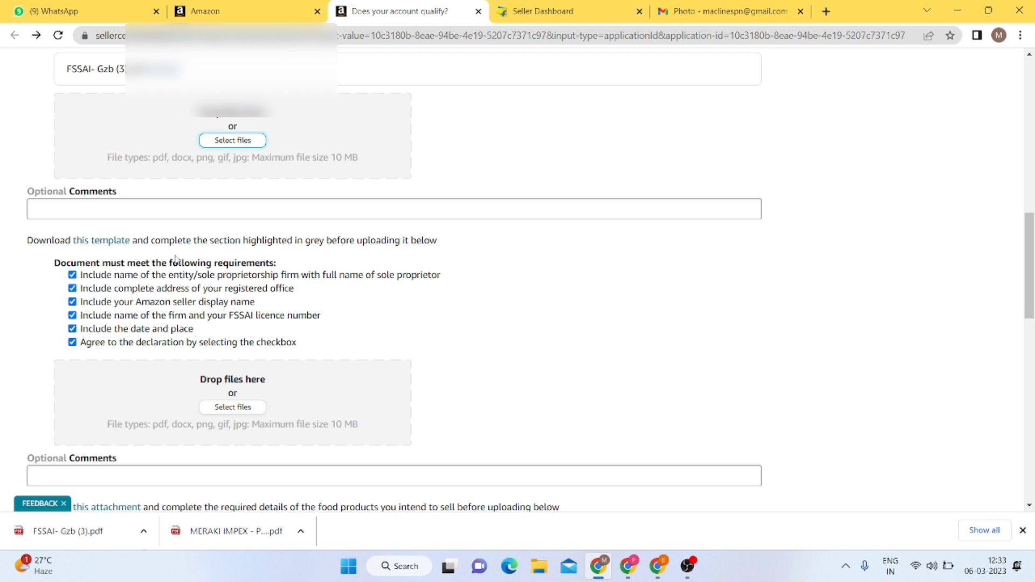
click(97, 241)
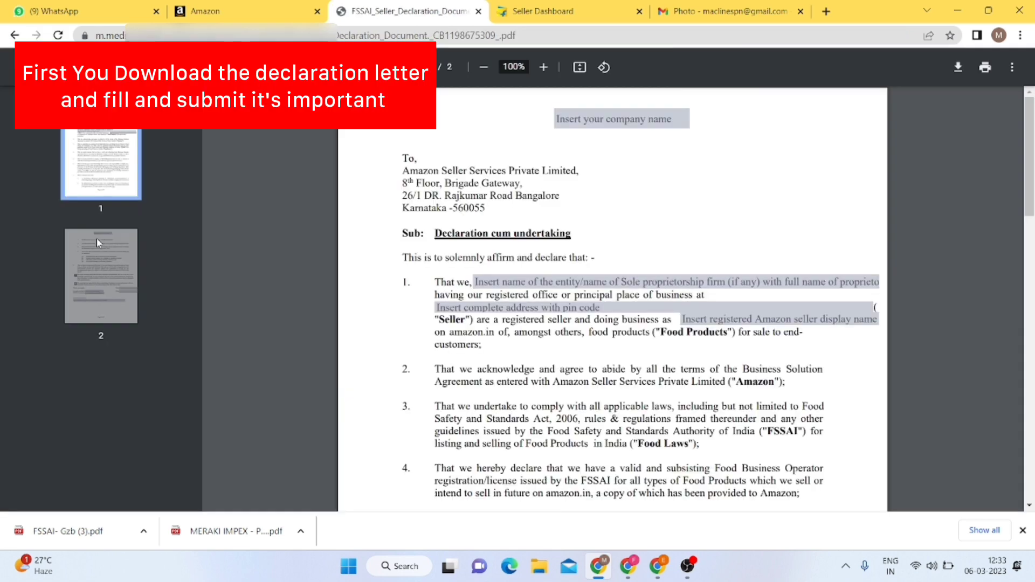
scroll(534, 371, down, 3)
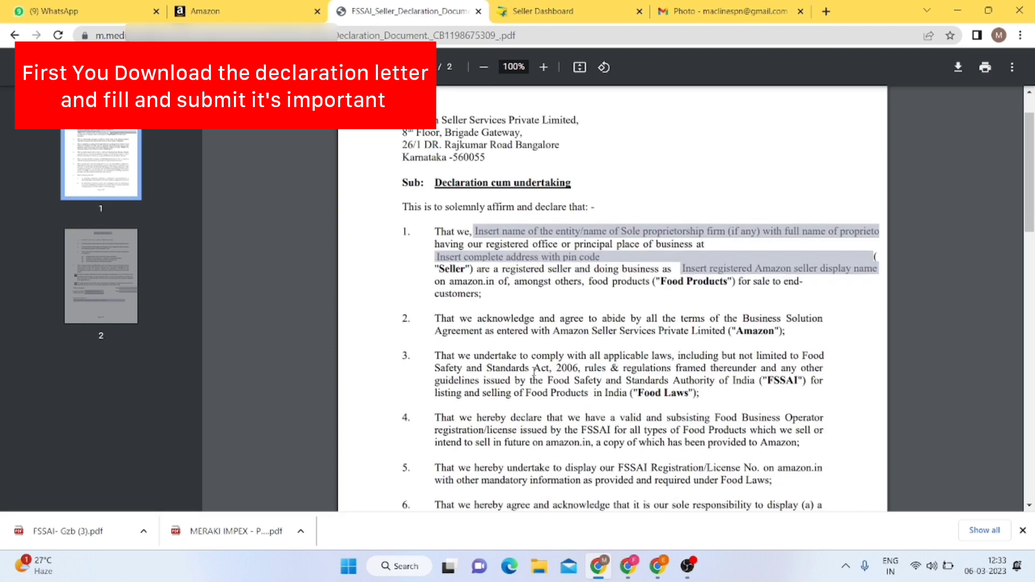
scroll(533, 371, down, 15)
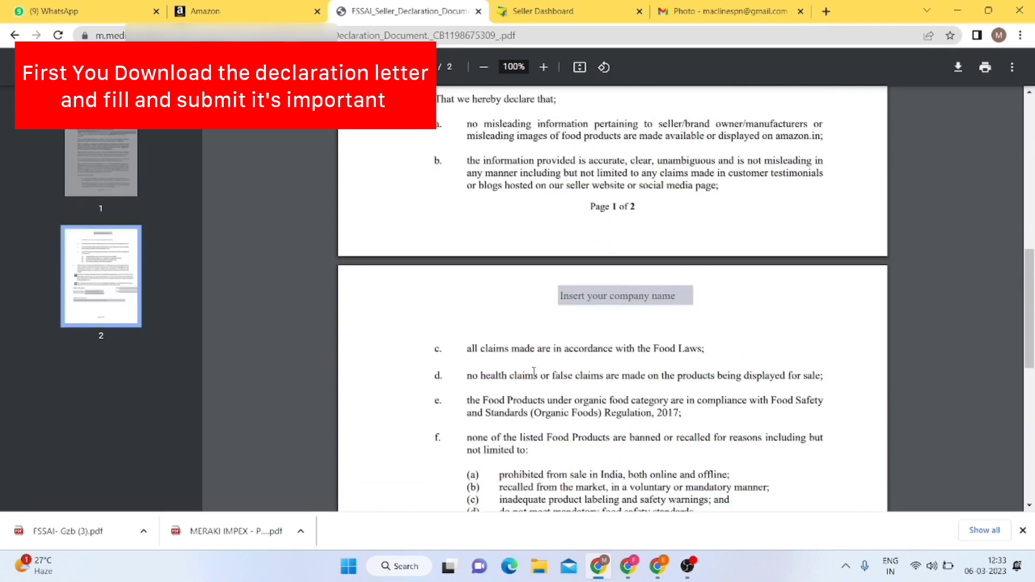
scroll(533, 371, down, 6)
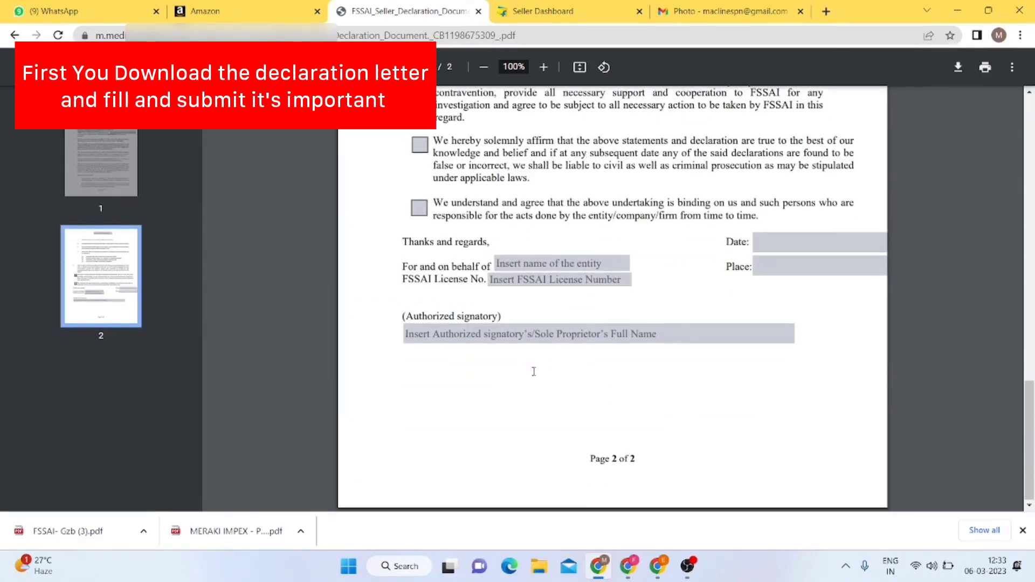
scroll(533, 371, up, 20)
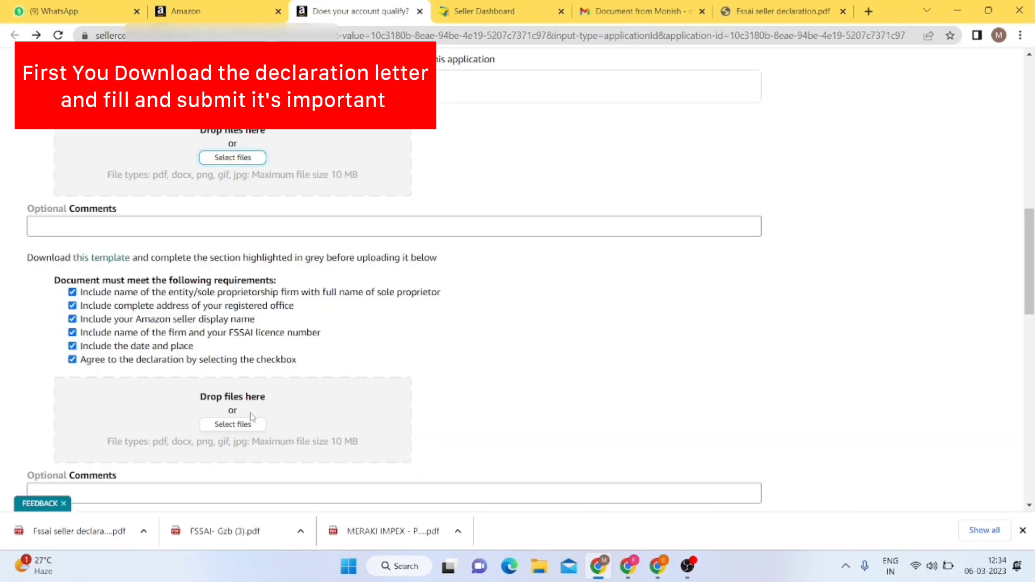
Upload "Fssai seller declaration.pdf" as the completed FSSAI seller declaration
click(232, 423)
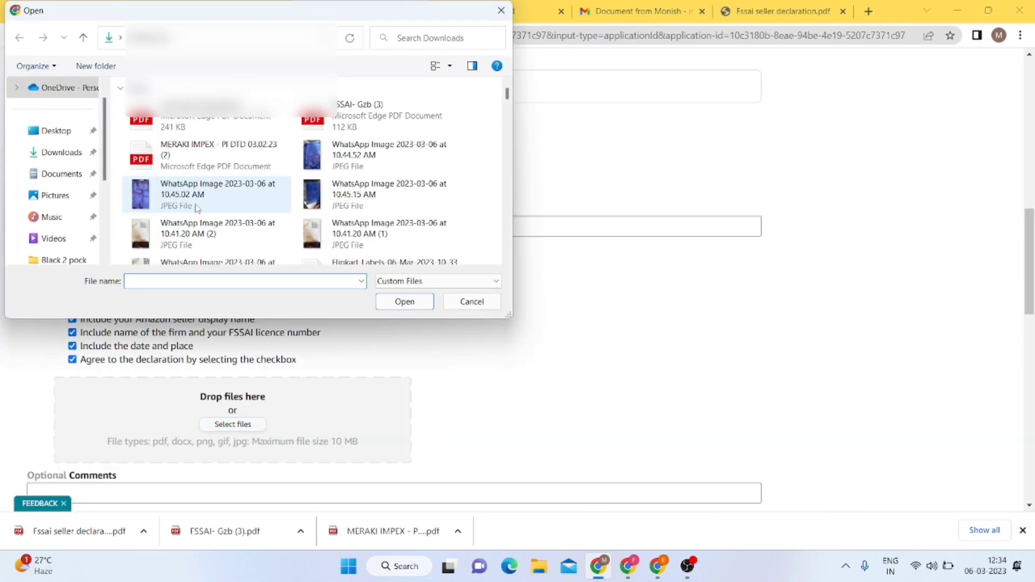
double_click(196, 119)
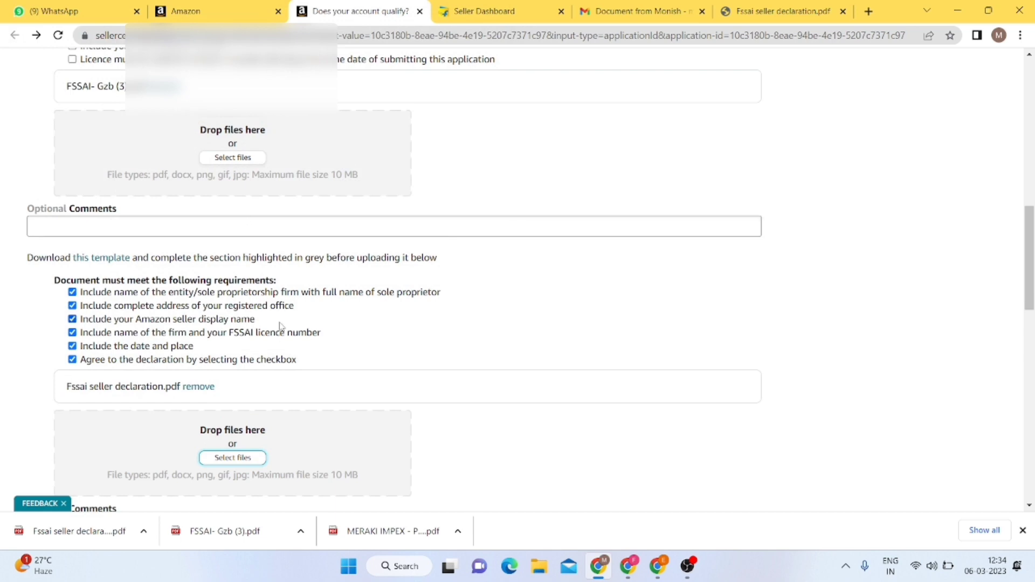
scroll(280, 325, down, 6)
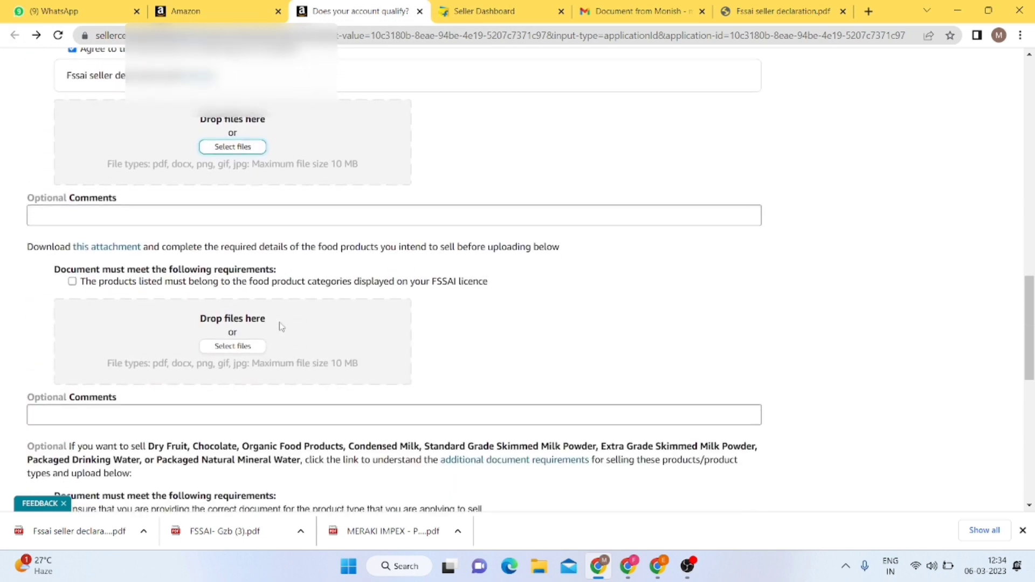
scroll(280, 325, down, 1)
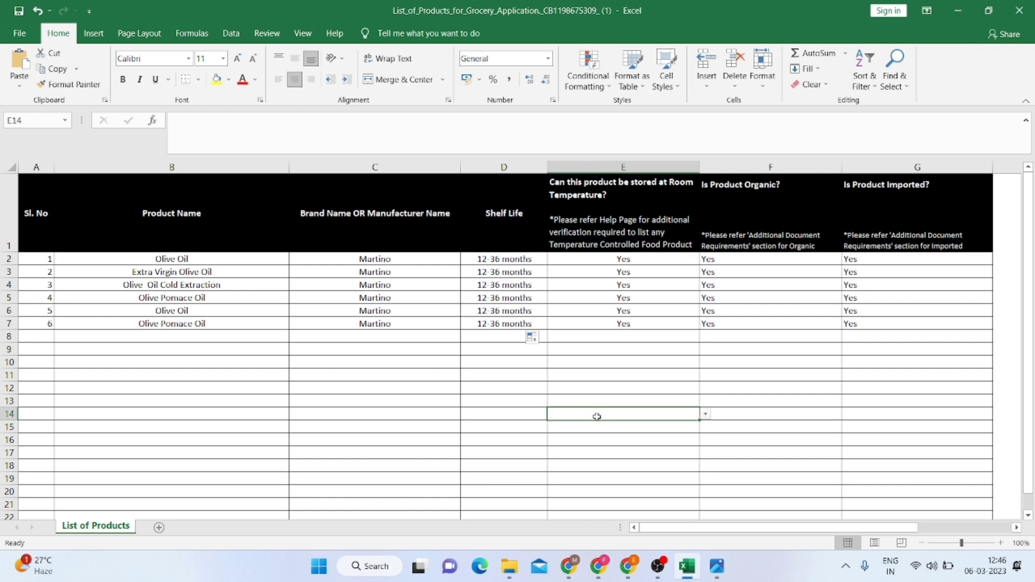
Switch from Excel back to the application in Chrome and try to upload the List_of_Products_for_Grocery_Application XLSX file as the food product list
key(alt+Tab)
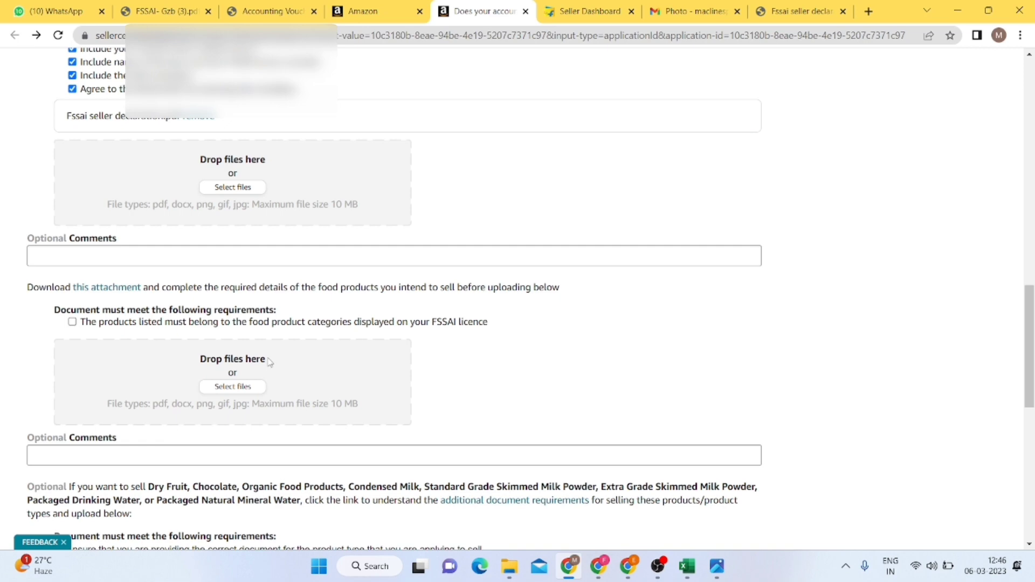
scroll(269, 362, down, 1)
click(232, 345)
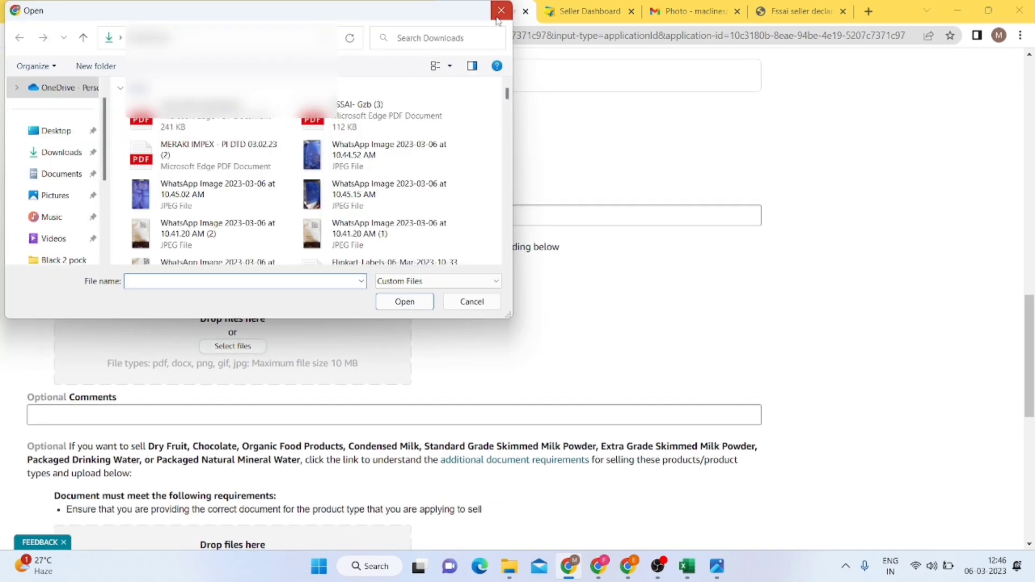
key(Escape)
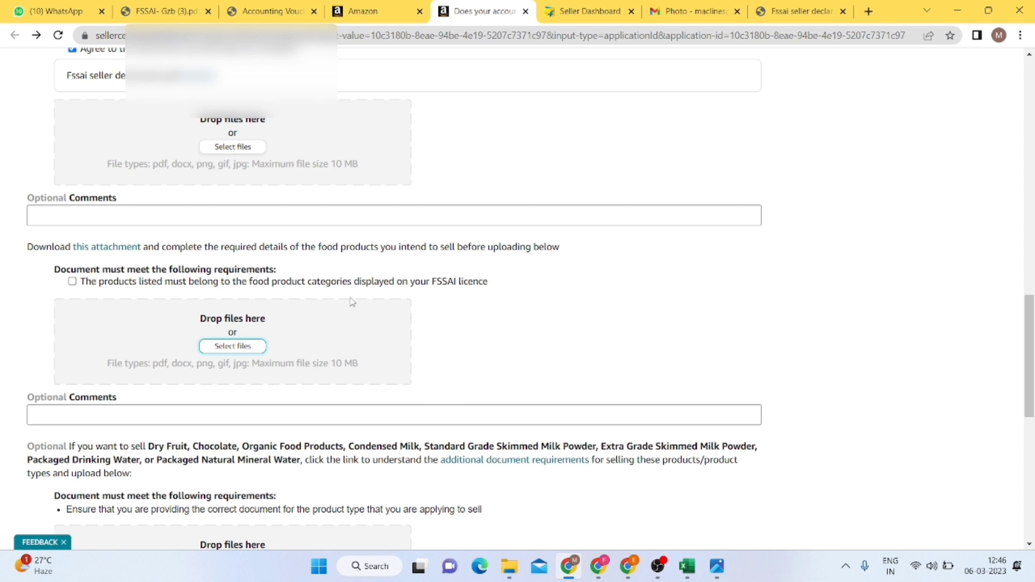
click(238, 348)
click(69, 155)
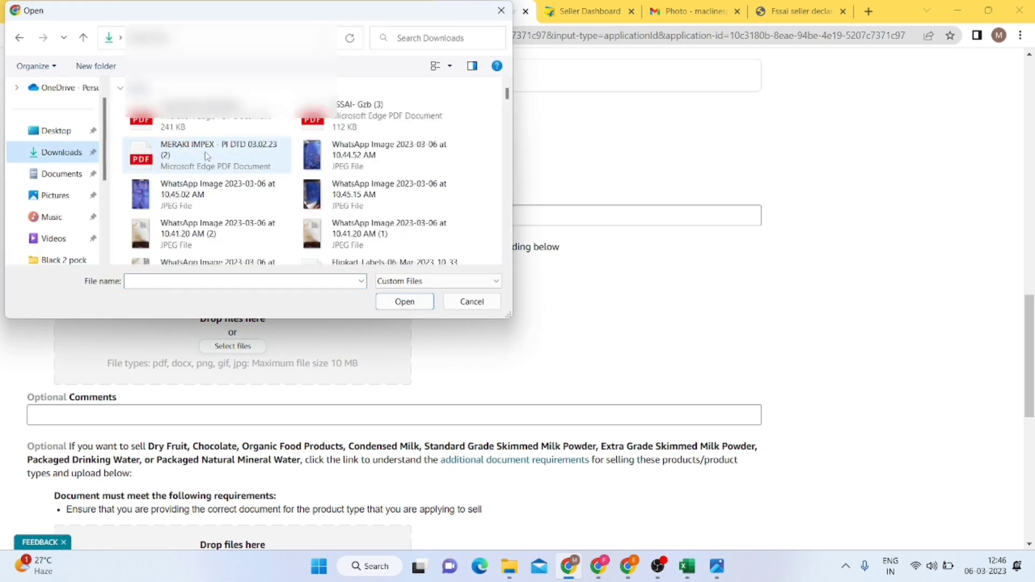
click(430, 281)
click(425, 305)
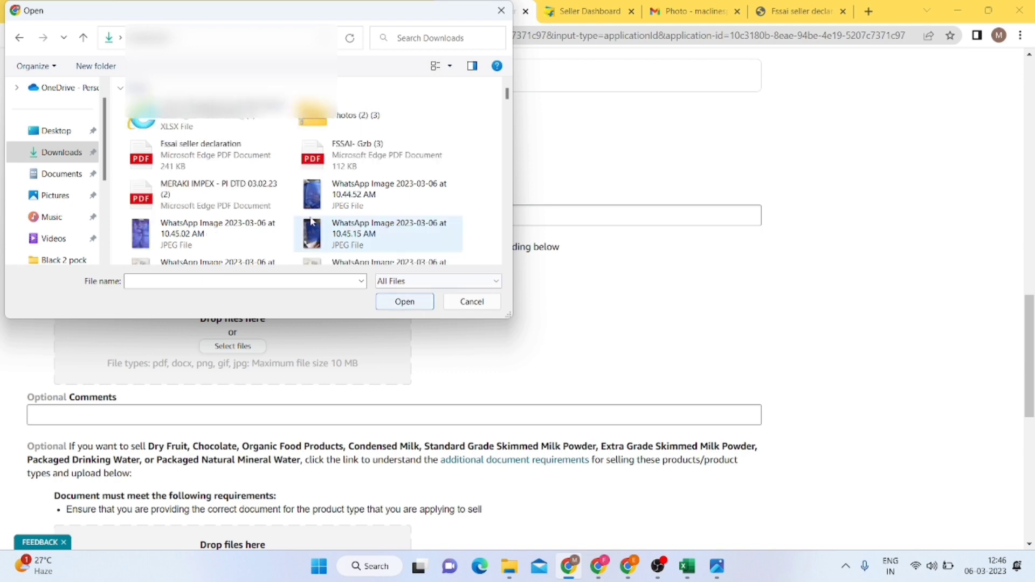
double_click(245, 126)
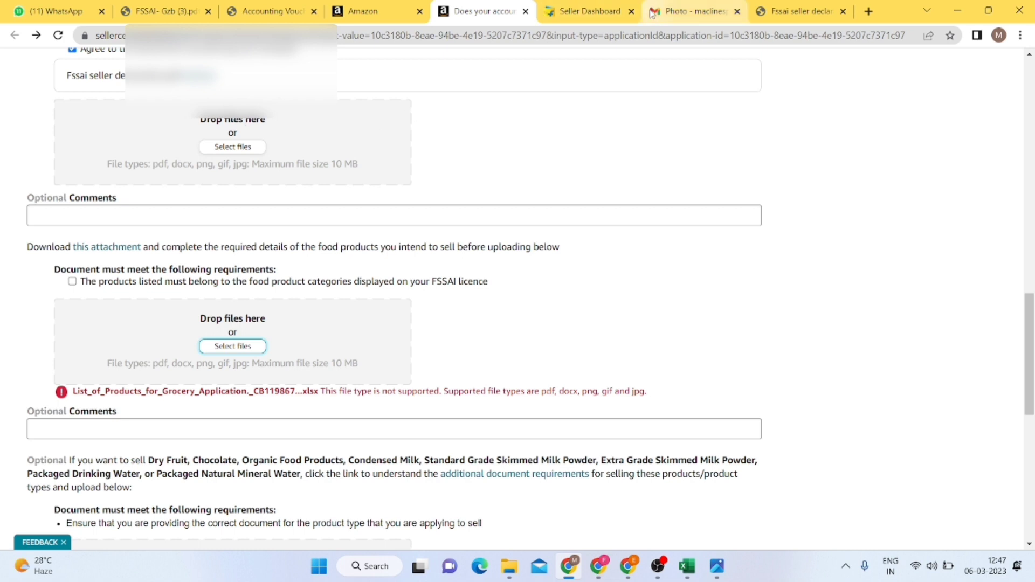
Search the web in a new tab for an Excel to PDF converter and open the iLovePDF one
click(867, 12)
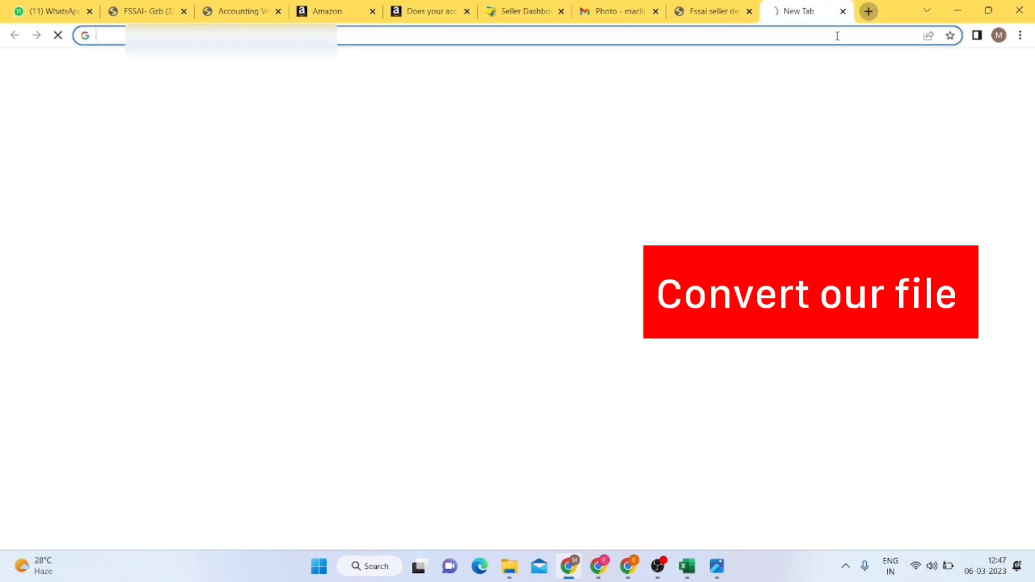
click(811, 39)
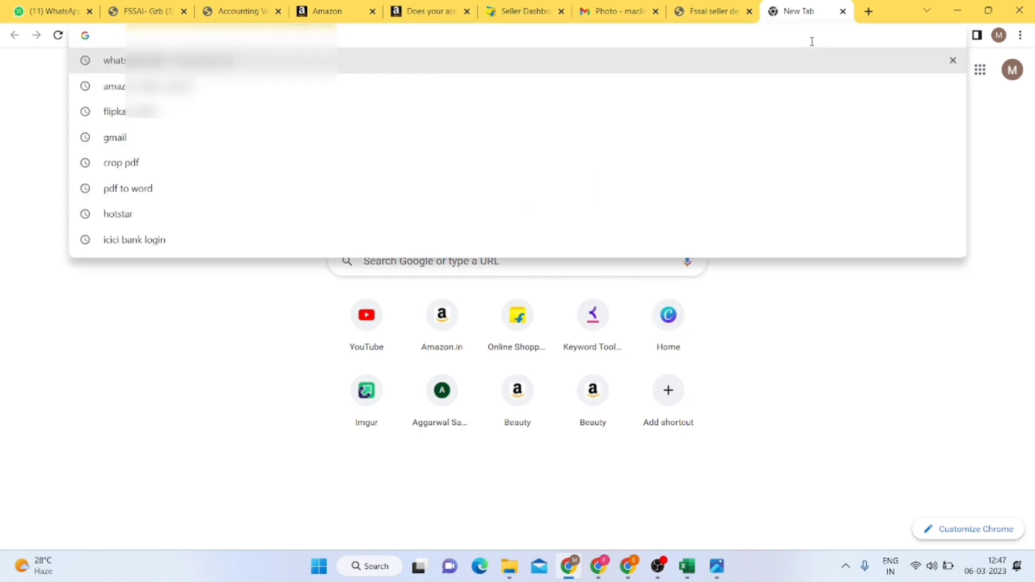
text(excel)
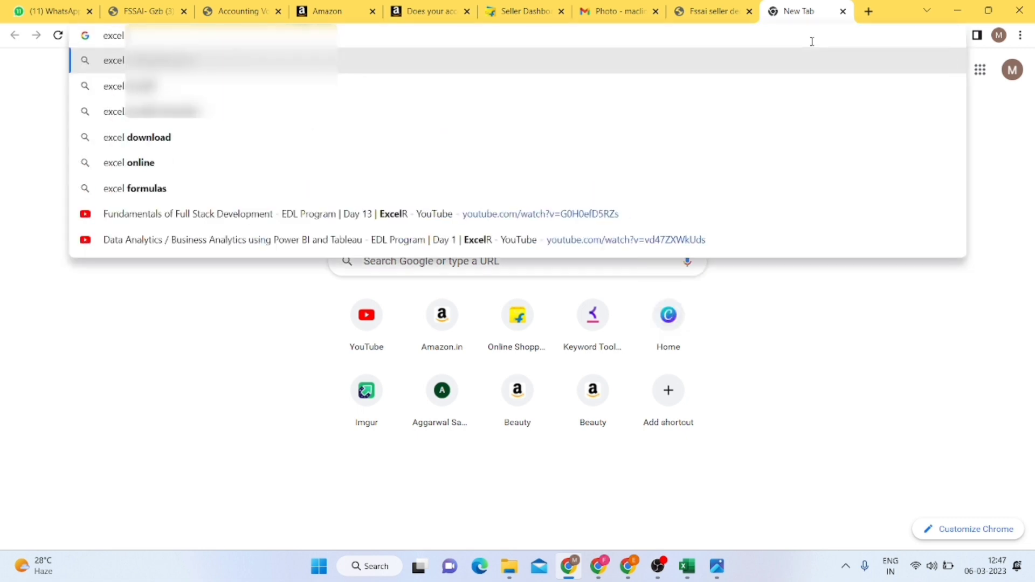
click(760, 116)
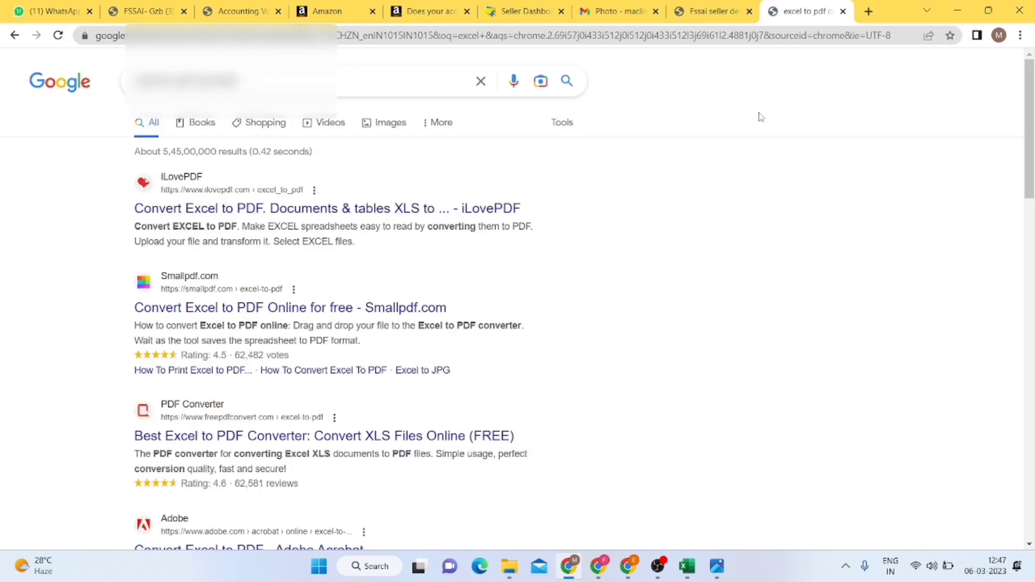
click(445, 208)
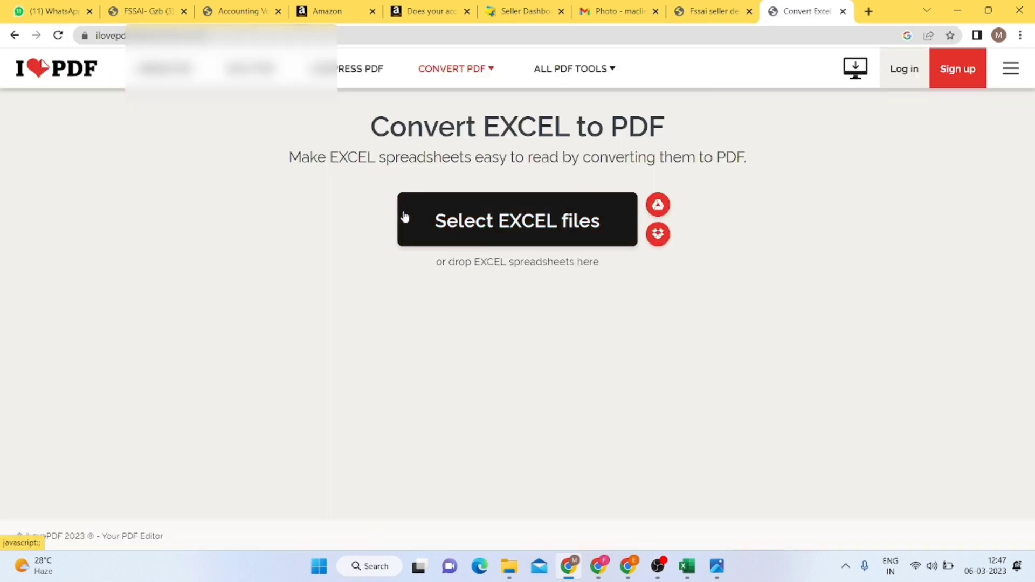
Convert the List_of_Products_for_Grocery_Application spreadsheet to PDF and download the result
click(465, 224)
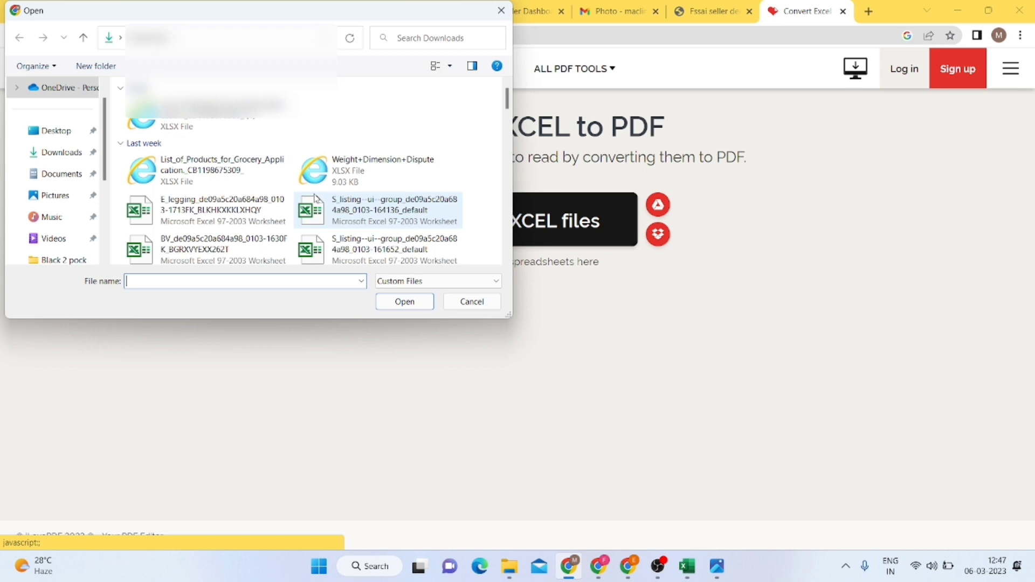
double_click(233, 128)
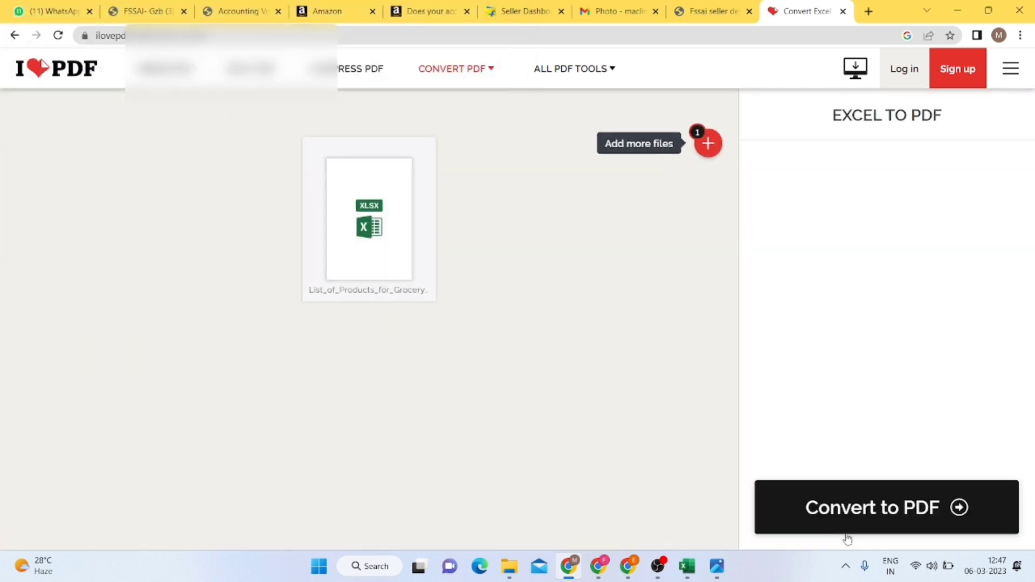
click(882, 513)
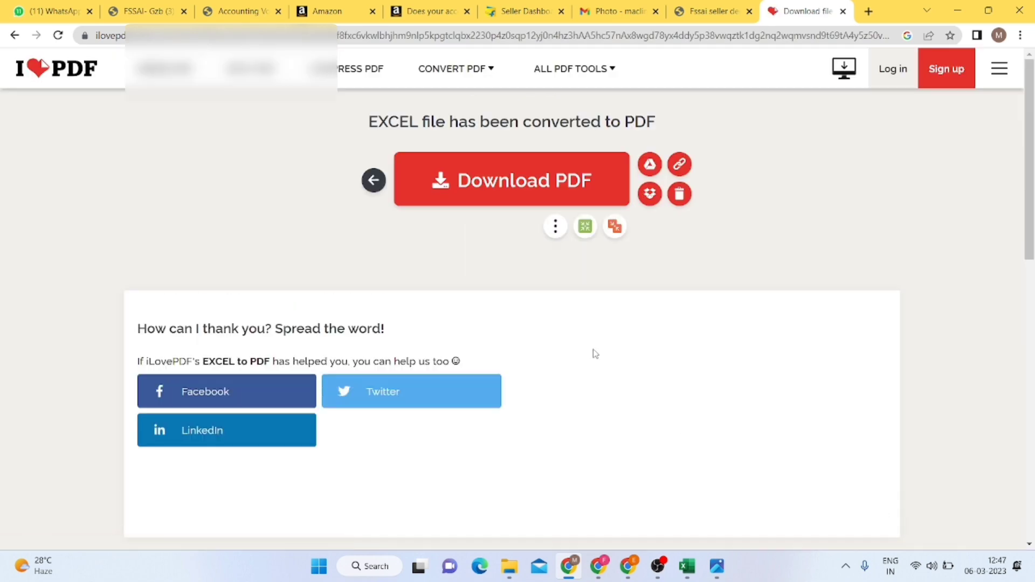
click(491, 194)
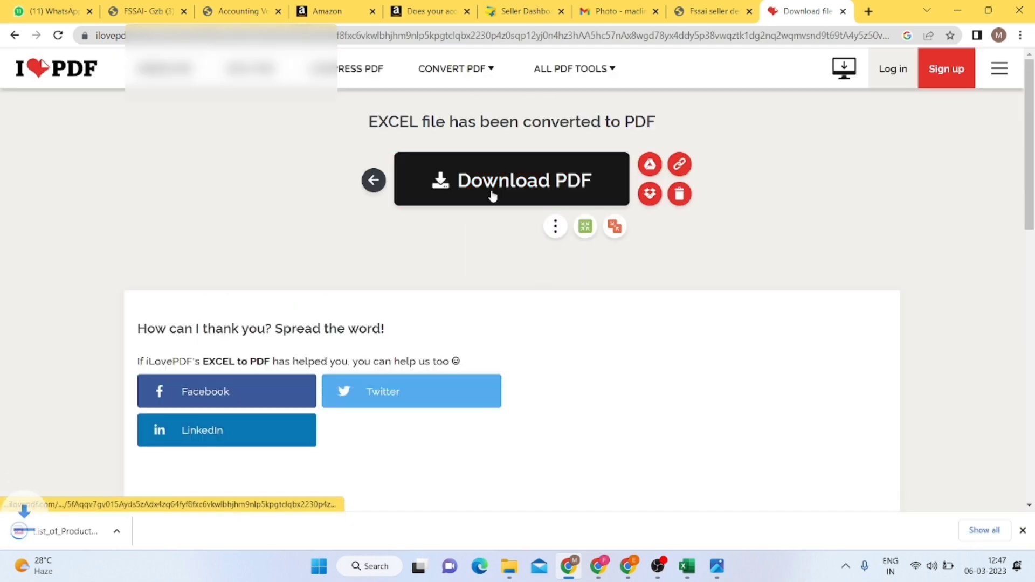
Upload the List_of_Products_for_Grocery_Application PDF to the selling application and confirm that the products belong to the FSSAI licence's food categories
click(428, 11)
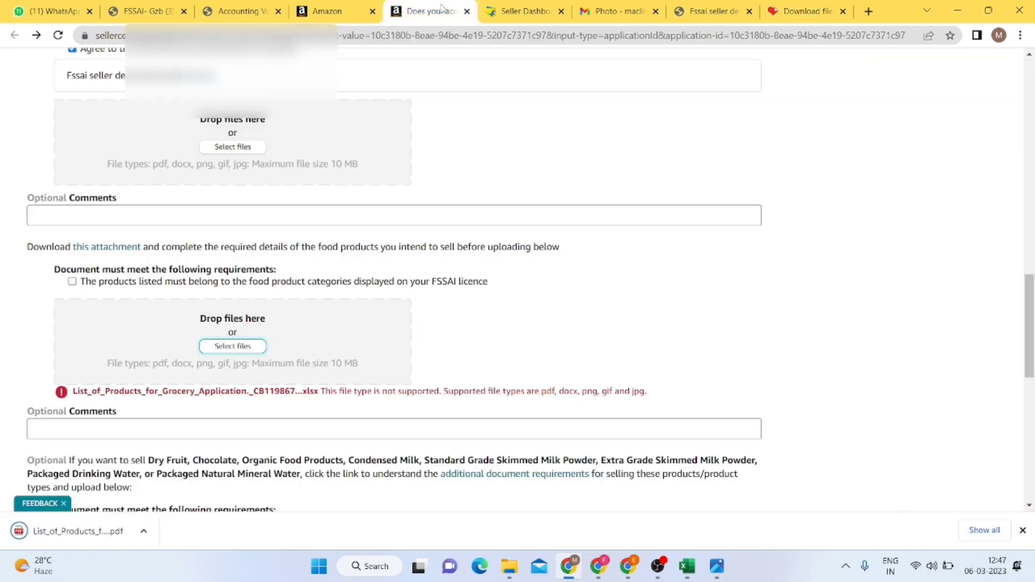
click(233, 346)
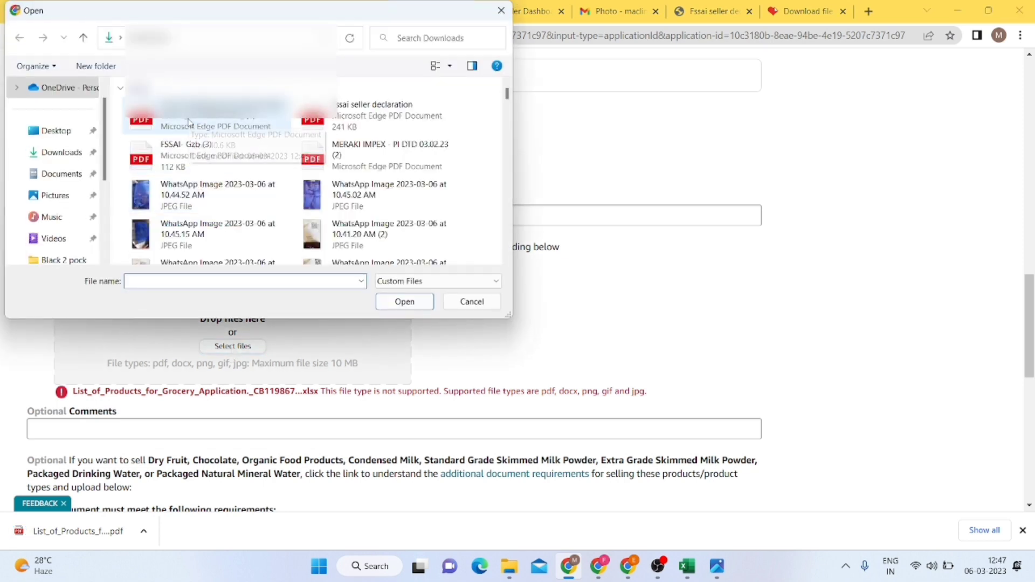
double_click(188, 123)
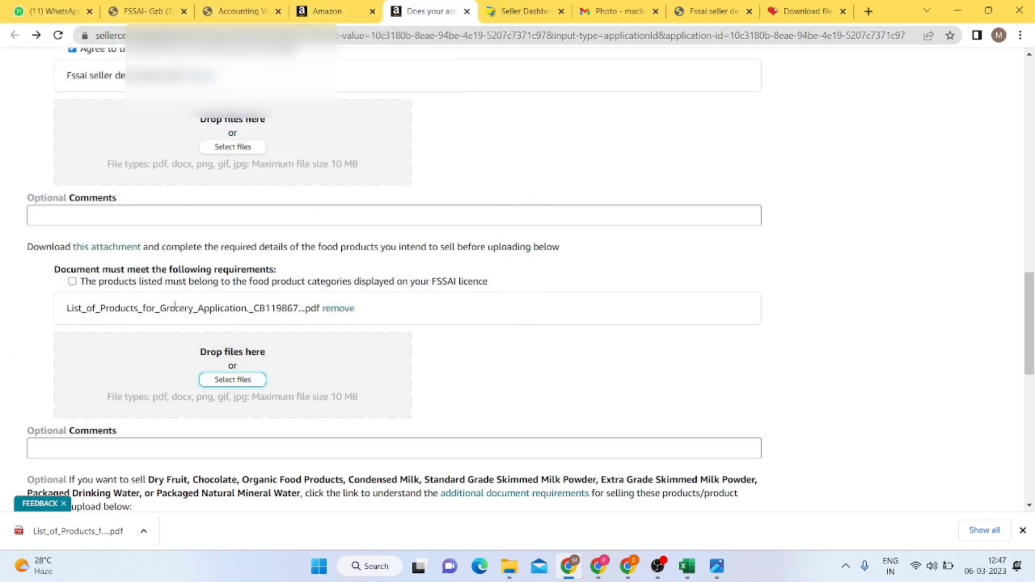
click(72, 281)
Fill in the contact e-mail address and phone number in the application's contact information, and review the application before submission
scroll(237, 383, down, 4)
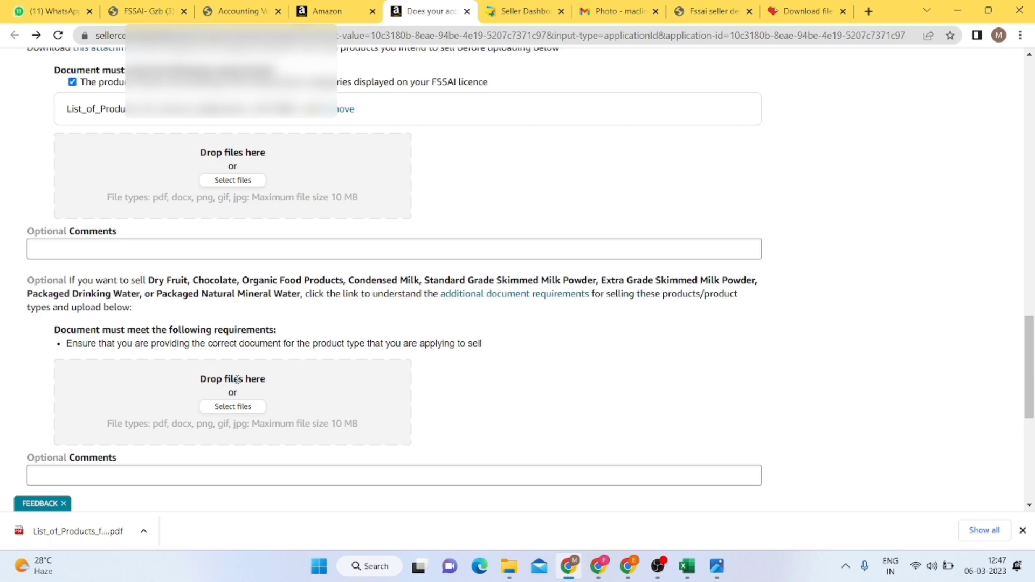
scroll(237, 379, up, 2)
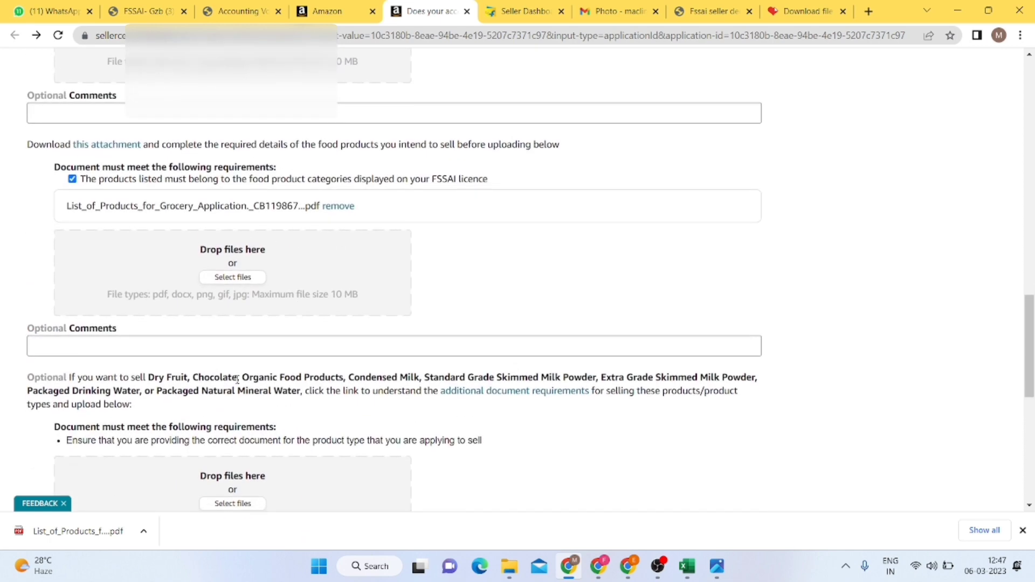
scroll(237, 379, down, 6)
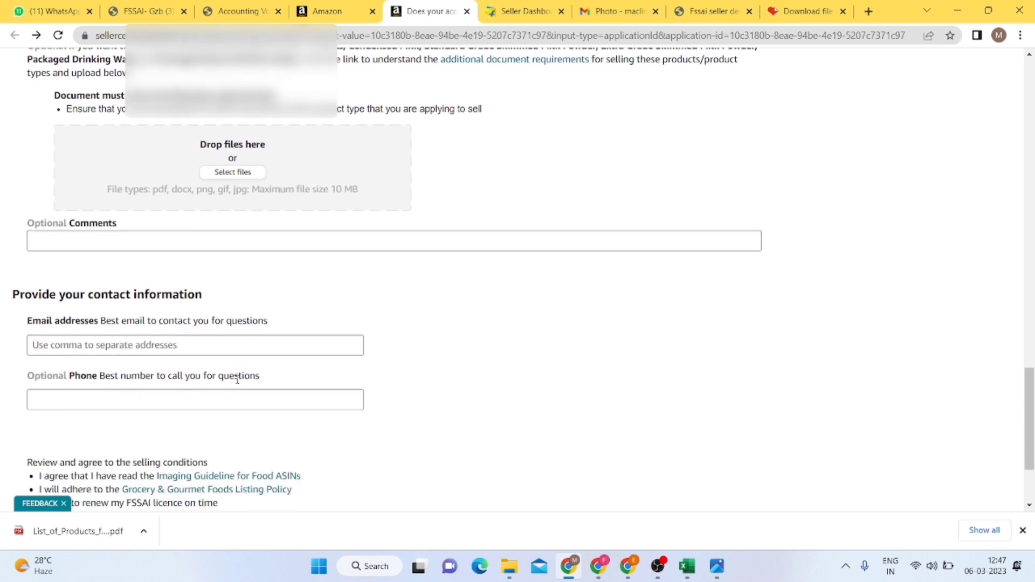
scroll(237, 379, down, 1)
click(242, 291)
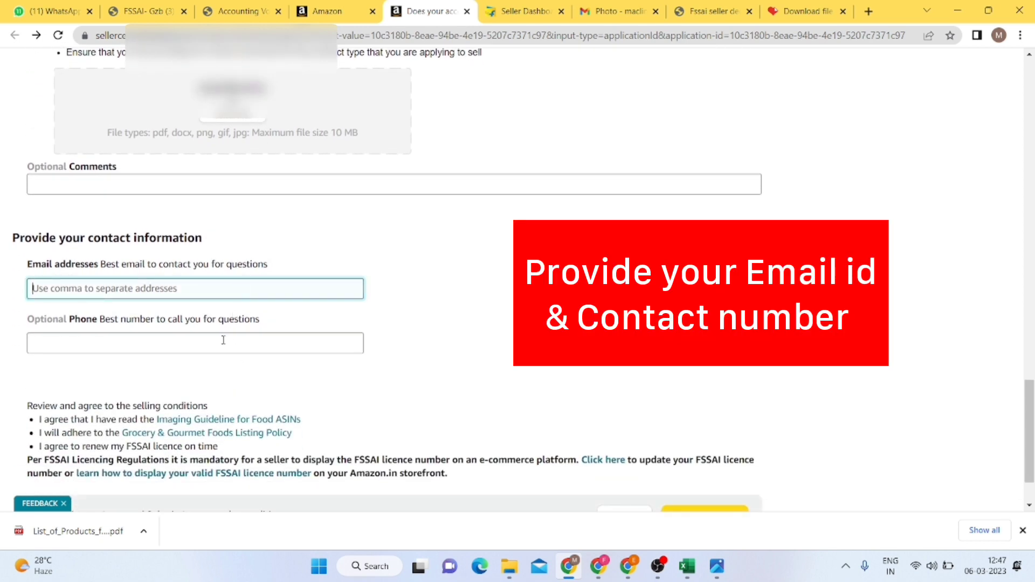
scroll(224, 340, down, 1)
click(221, 288)
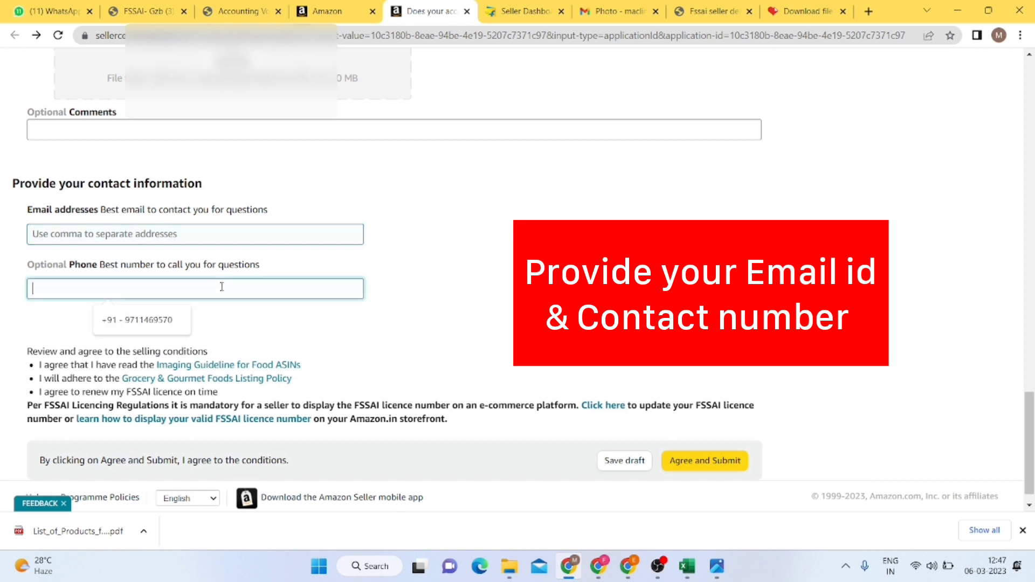
scroll(221, 286, down, 1)
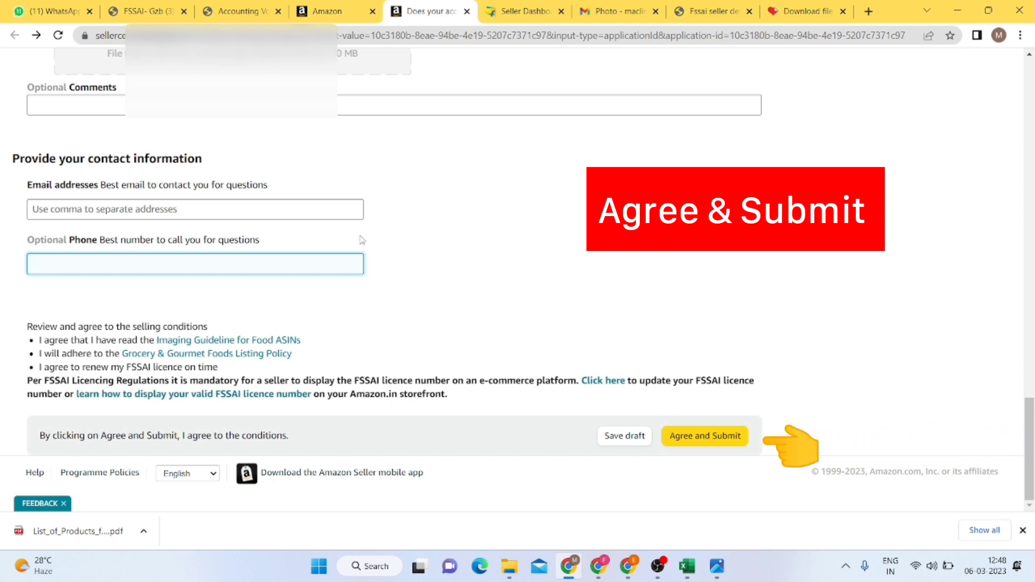
scroll(361, 241, up, 5)
scroll(361, 241, up, 4)
scroll(361, 241, down, 10)
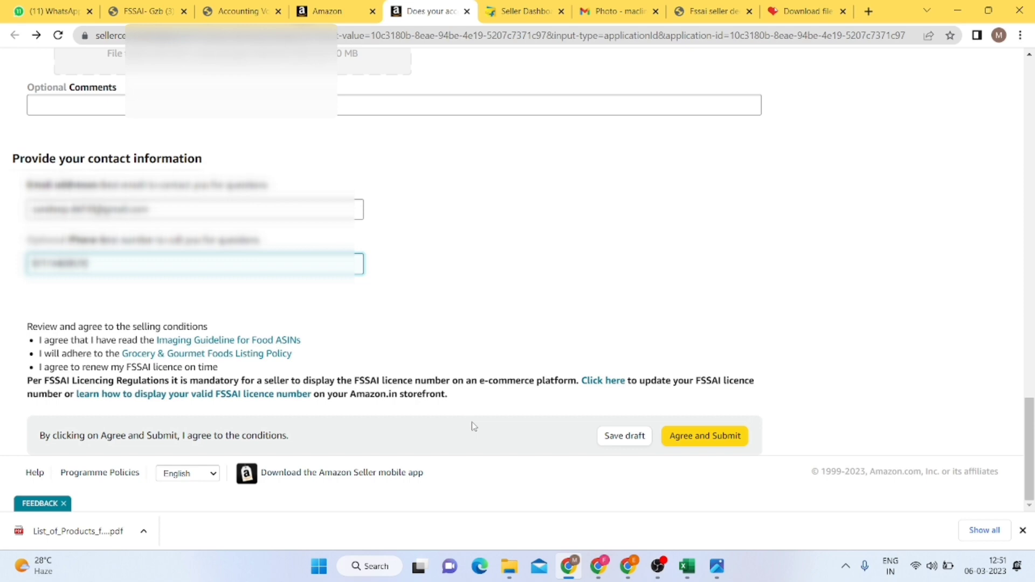
Try to submit the selling application, and confirm all six document requirements for the purchase invoice, including the optional pricing omission
click(703, 437)
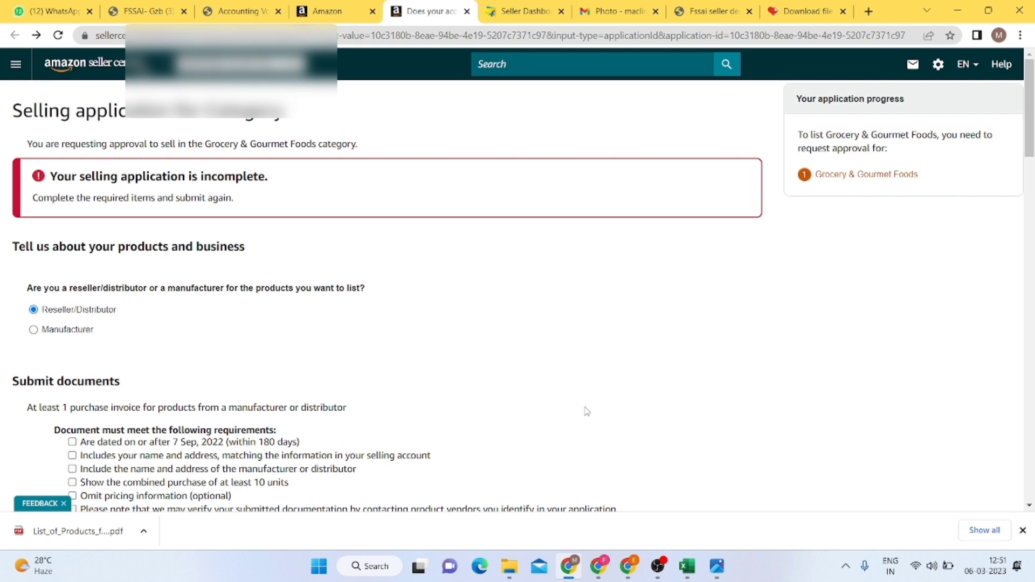
scroll(586, 411, down, 4)
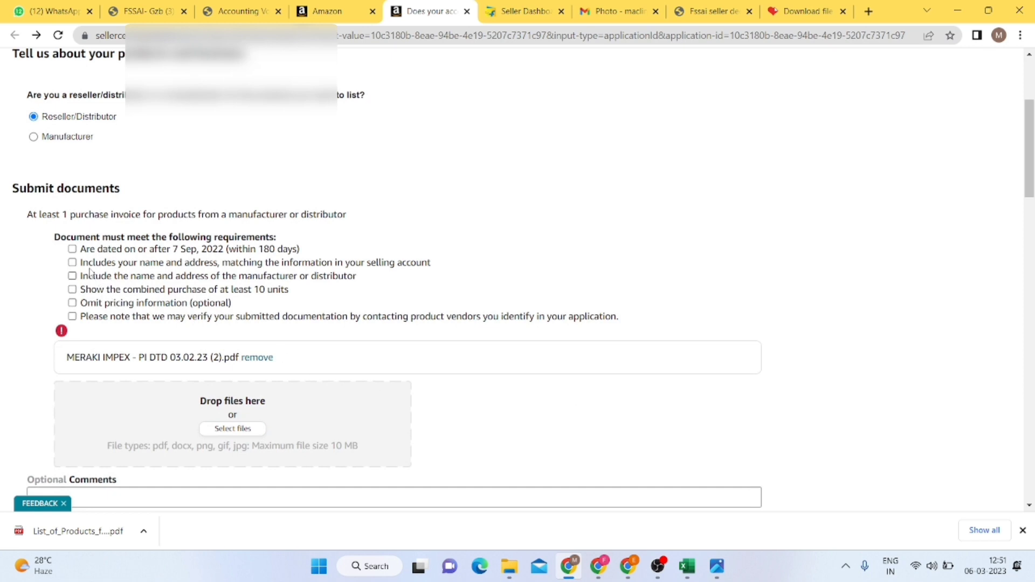
click(73, 248)
click(72, 262)
click(72, 276)
click(72, 289)
click(72, 302)
click(72, 316)
Confirm all four document requirements for the FSSAI licence: business name and location, Product Annexure, licence number and 60-day validity
scroll(76, 319, down, 6)
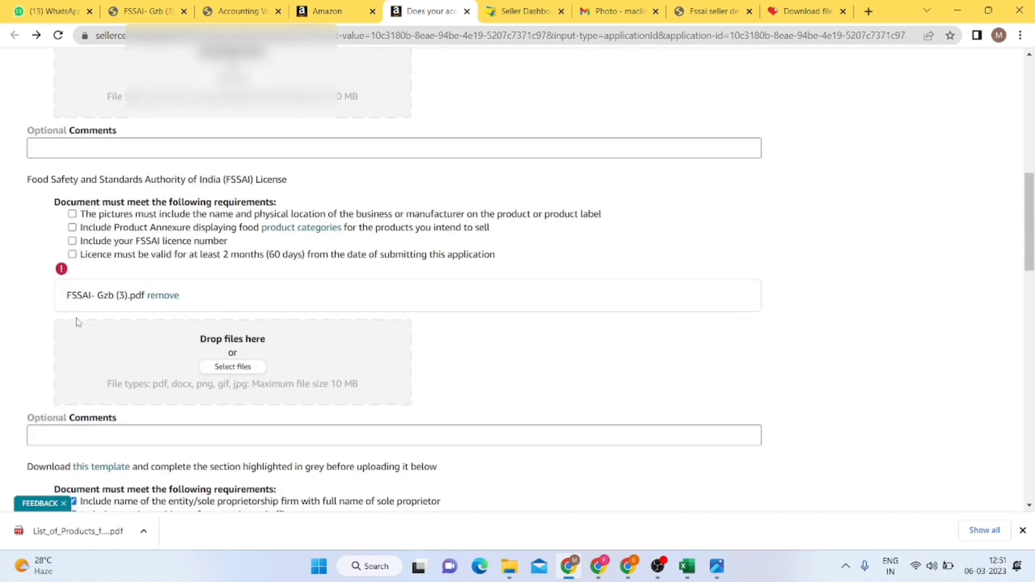
click(72, 213)
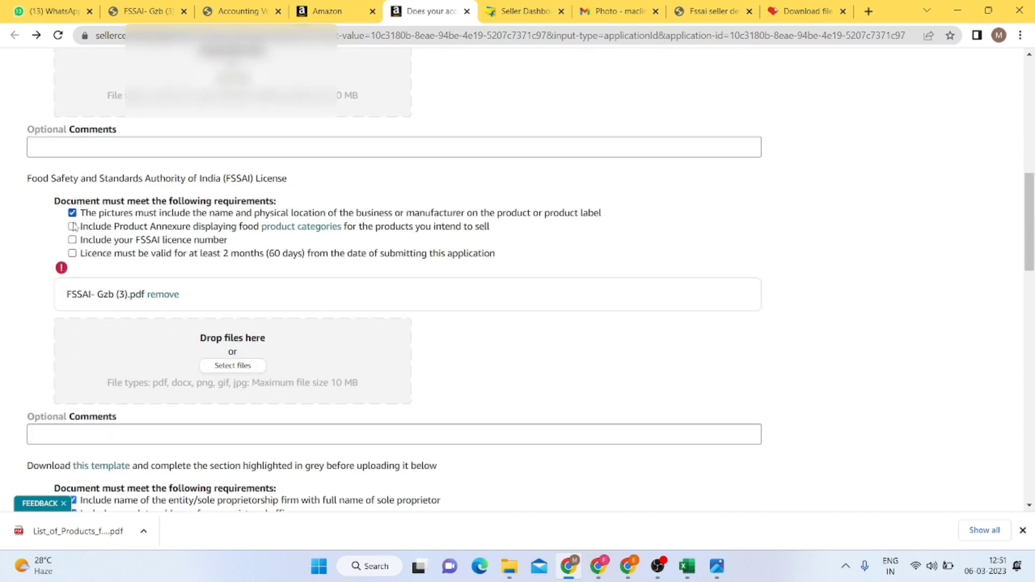
click(72, 226)
click(73, 240)
click(72, 253)
Check the remaining sections of the application for unconfirmed requirements, and agree to the conditions and submit the application again
scroll(74, 253, down, 10)
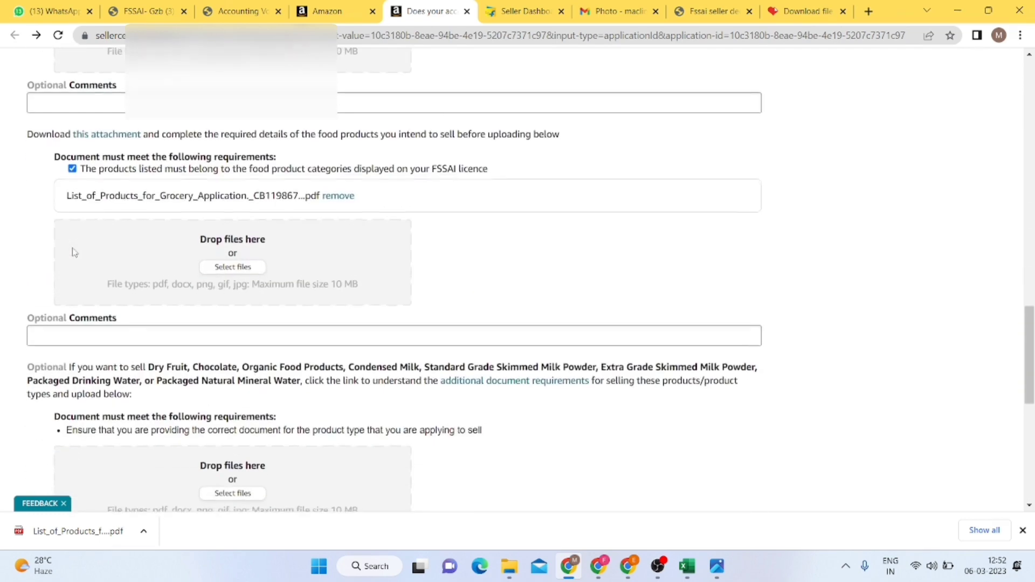
scroll(74, 252, down, 8)
scroll(74, 252, up, 15)
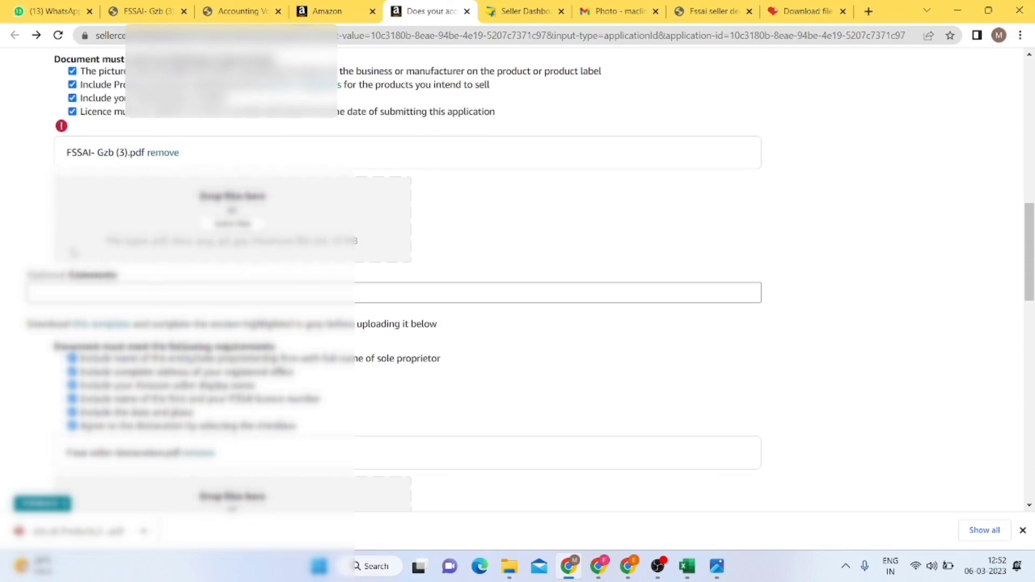
scroll(75, 252, up, 3)
scroll(74, 252, up, 12)
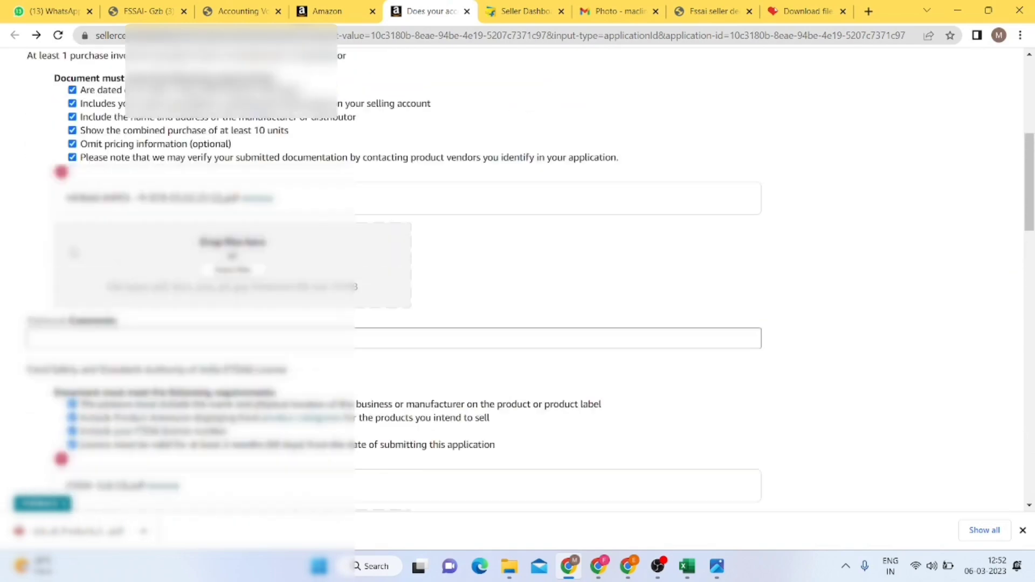
scroll(74, 252, down, 20)
scroll(74, 252, down, 7)
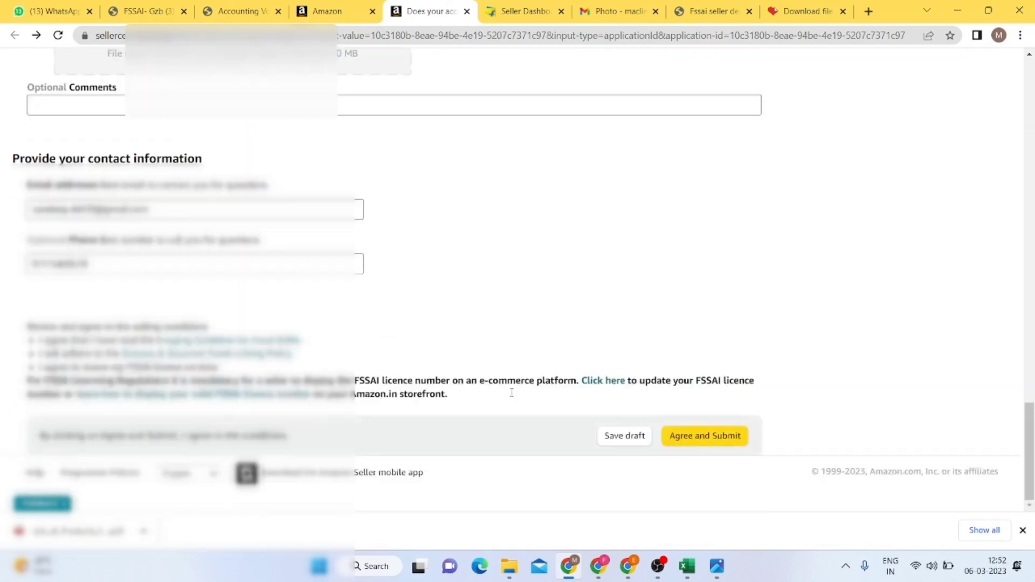
click(683, 440)
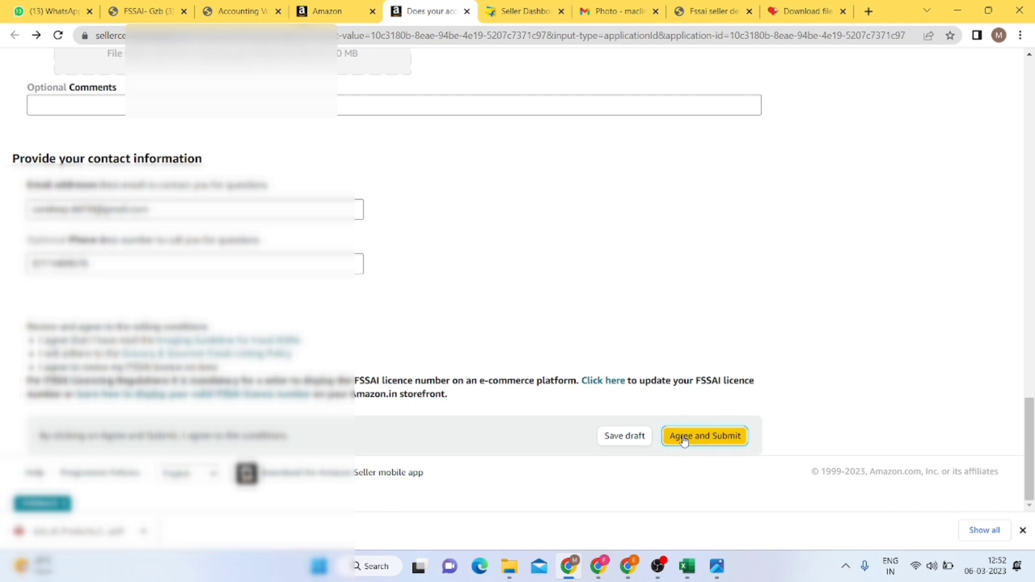
click(684, 440)
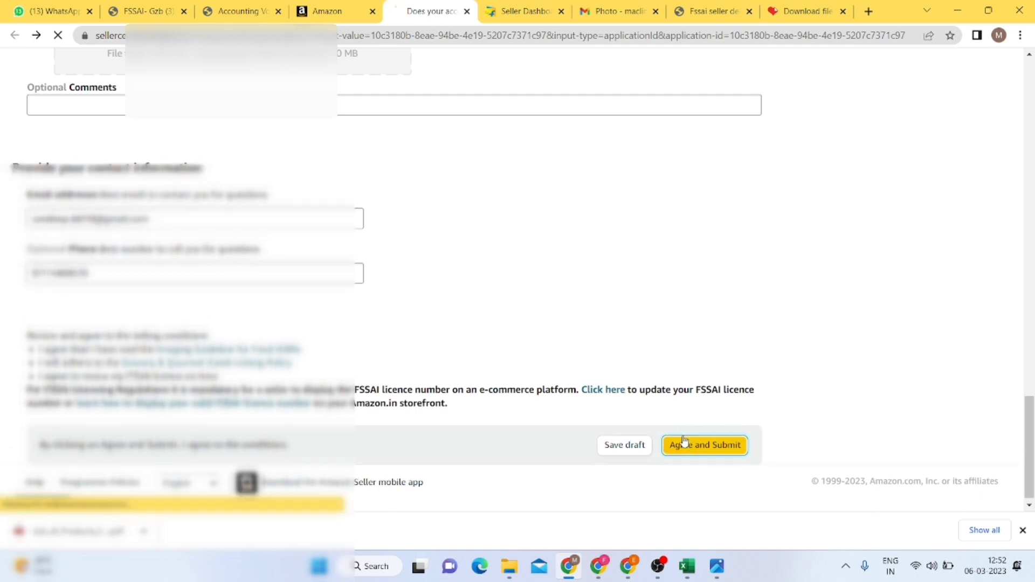